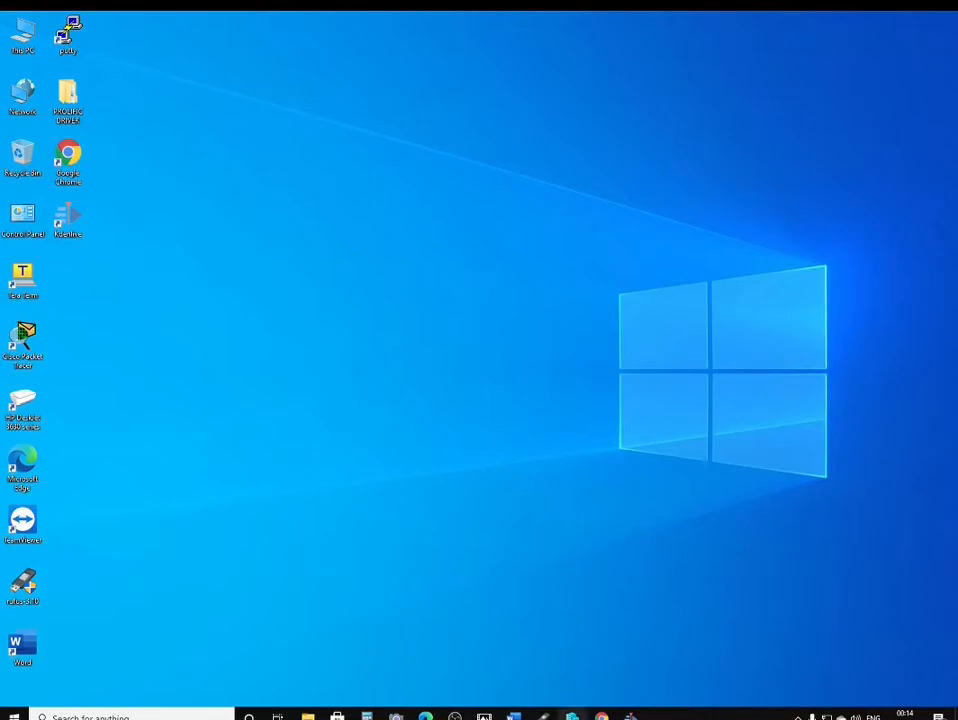
Restore the Hyper-V Manager window listing the Windows 10 virtual machine
{"action": "mouse_move", "coordinate": [571, 716]}
{"action": "left_click", "coordinate": [571, 655]}
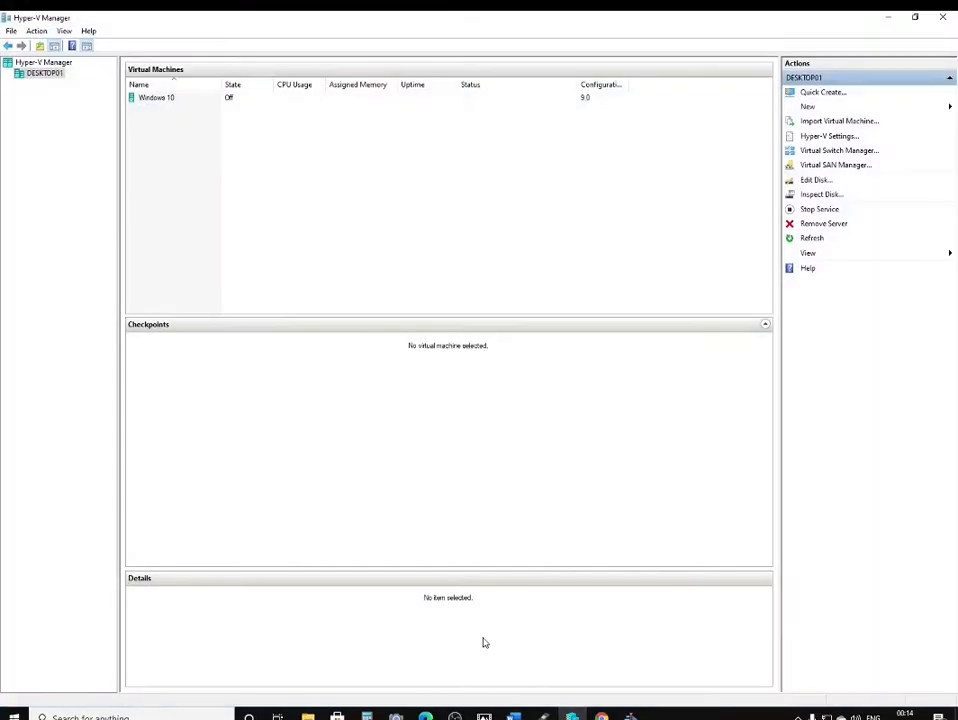
Begin a new virtual machine on DESKTOP01 named 'Windows server 2016'
{"action": "right_click", "coordinate": [32, 74]}
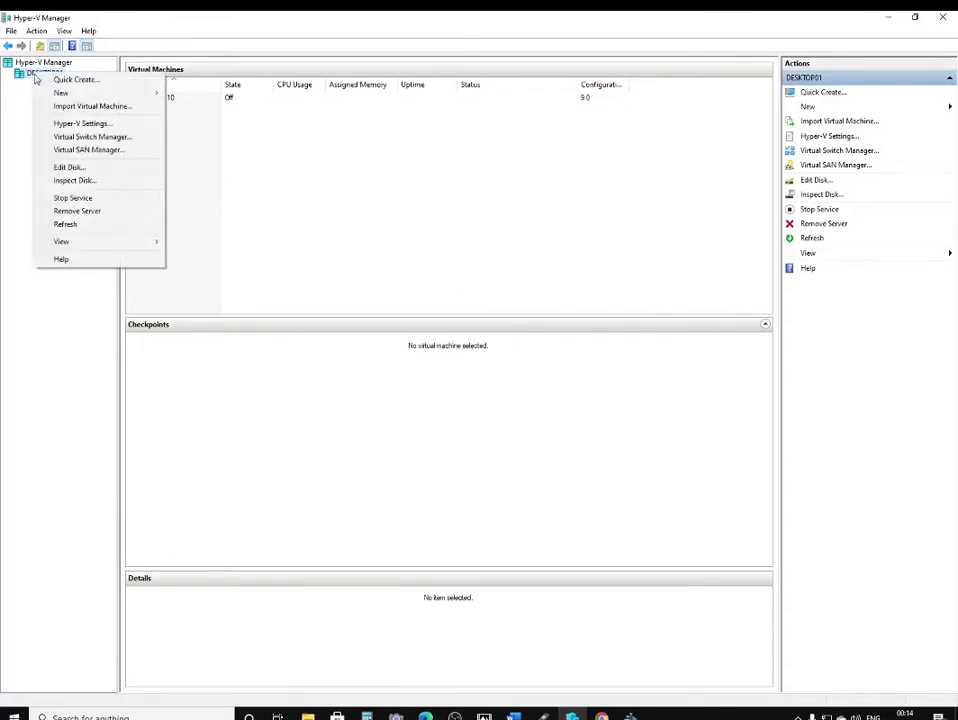
{"action": "mouse_move", "coordinate": [74, 97]}
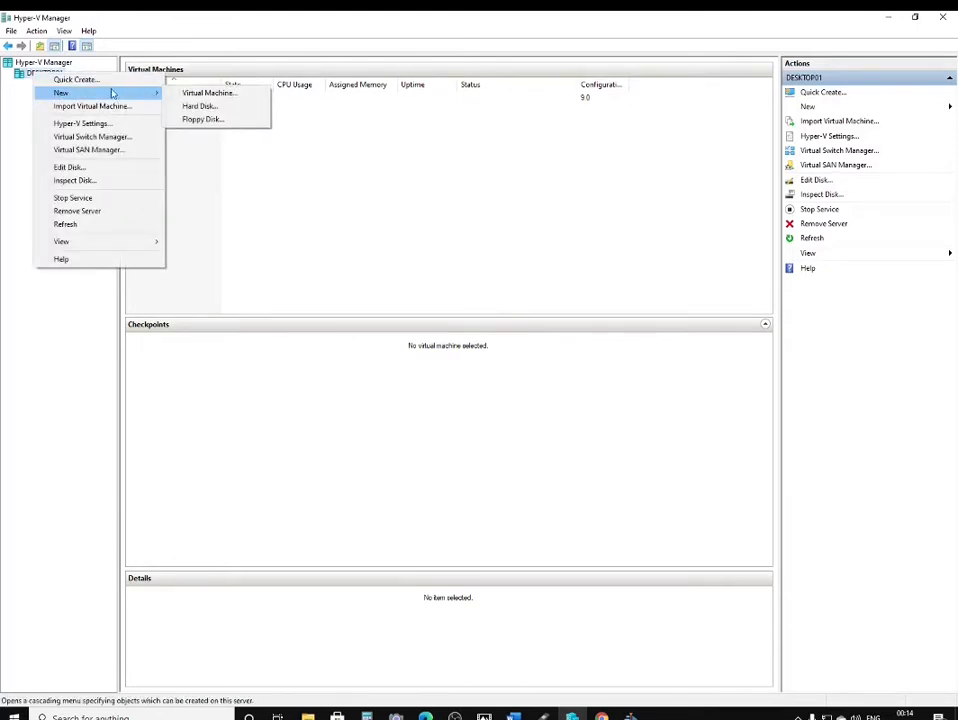
{"action": "left_click", "coordinate": [212, 93]}
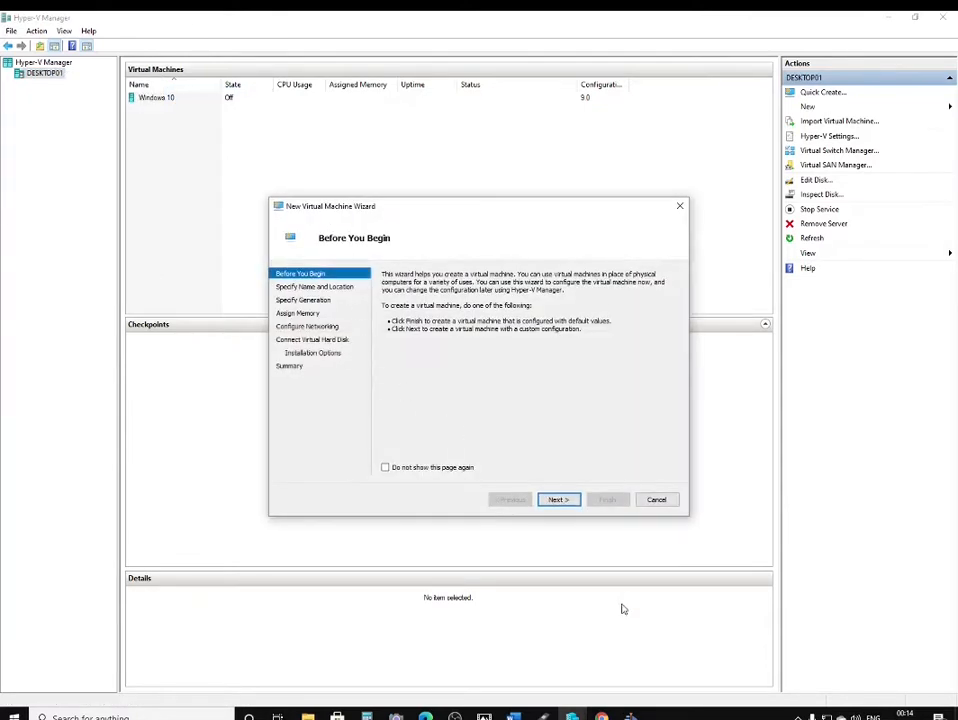
{"action": "left_click", "coordinate": [562, 503]}
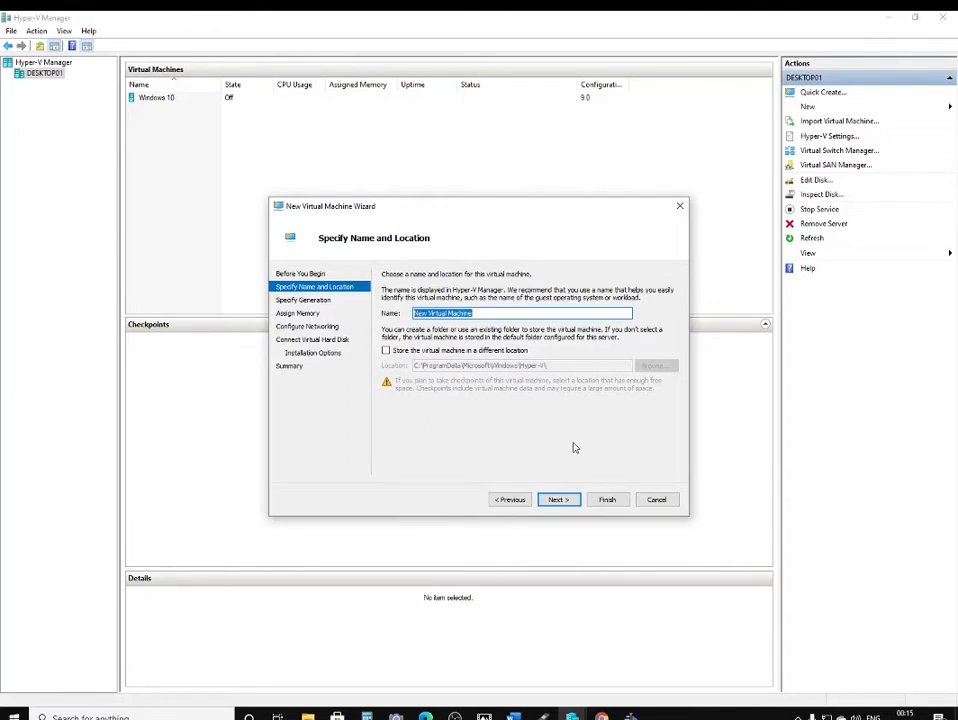
{"action": "type", "text": "Windows server 20"}
{"action": "type", "text": "16"}
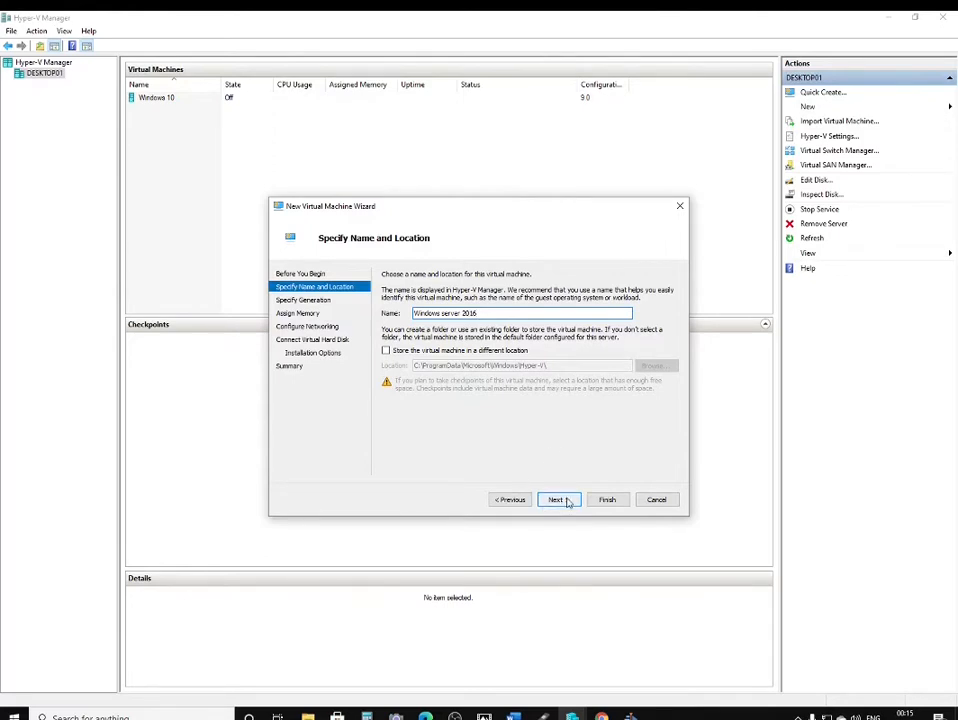
{"action": "left_click", "coordinate": [559, 500]}
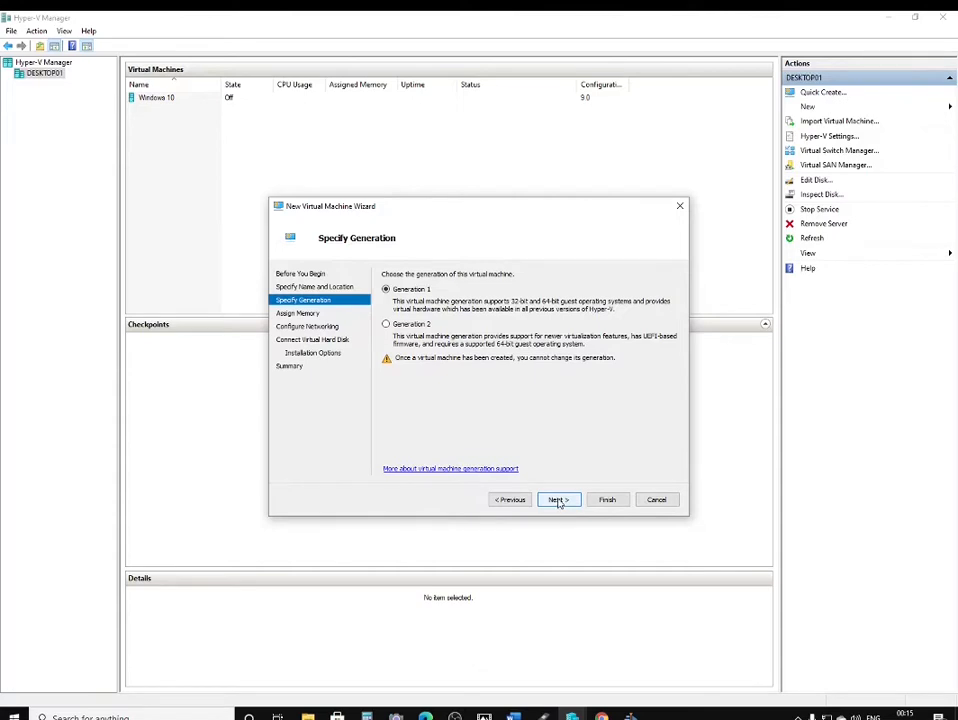
Keep Generation 1 and the default memory, and connect the VM to Default Switch
{"action": "left_click", "coordinate": [558, 501]}
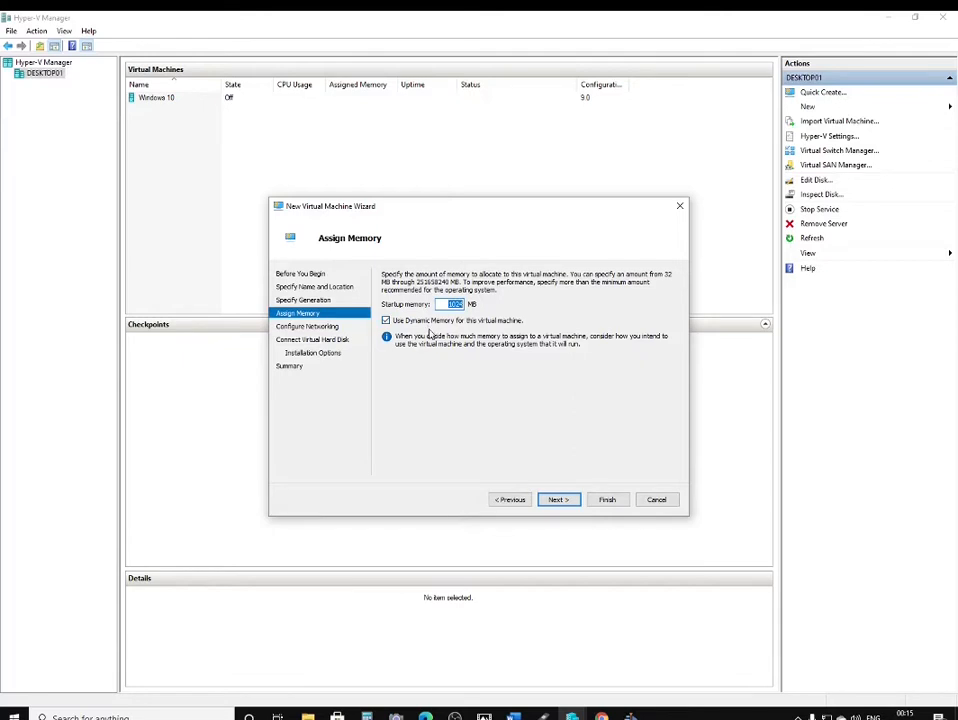
{"action": "left_click", "coordinate": [559, 501]}
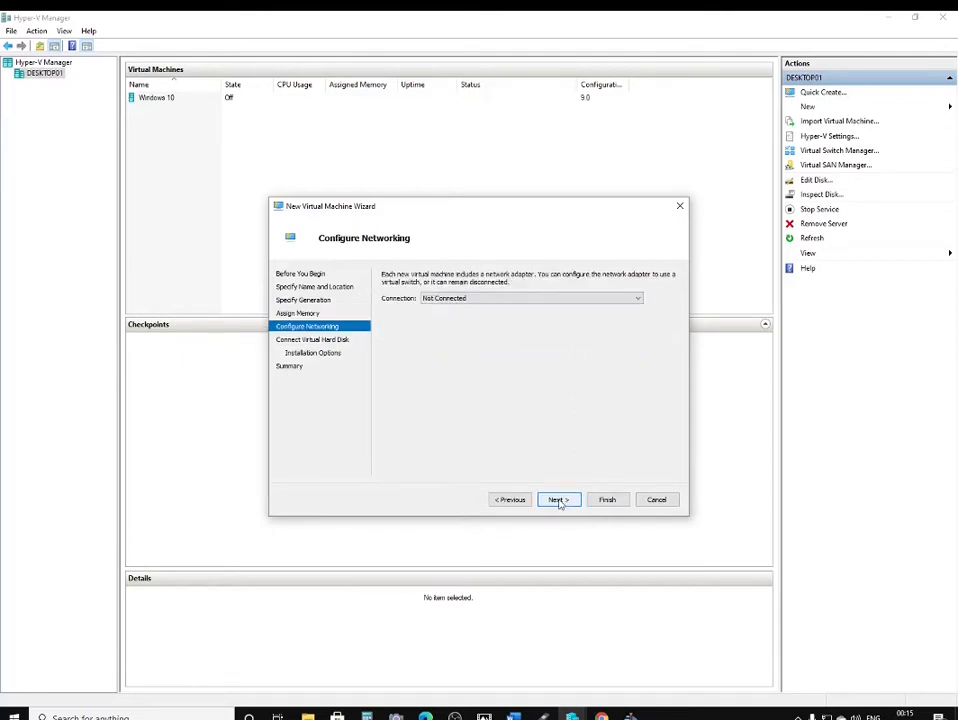
{"action": "left_click", "coordinate": [560, 299]}
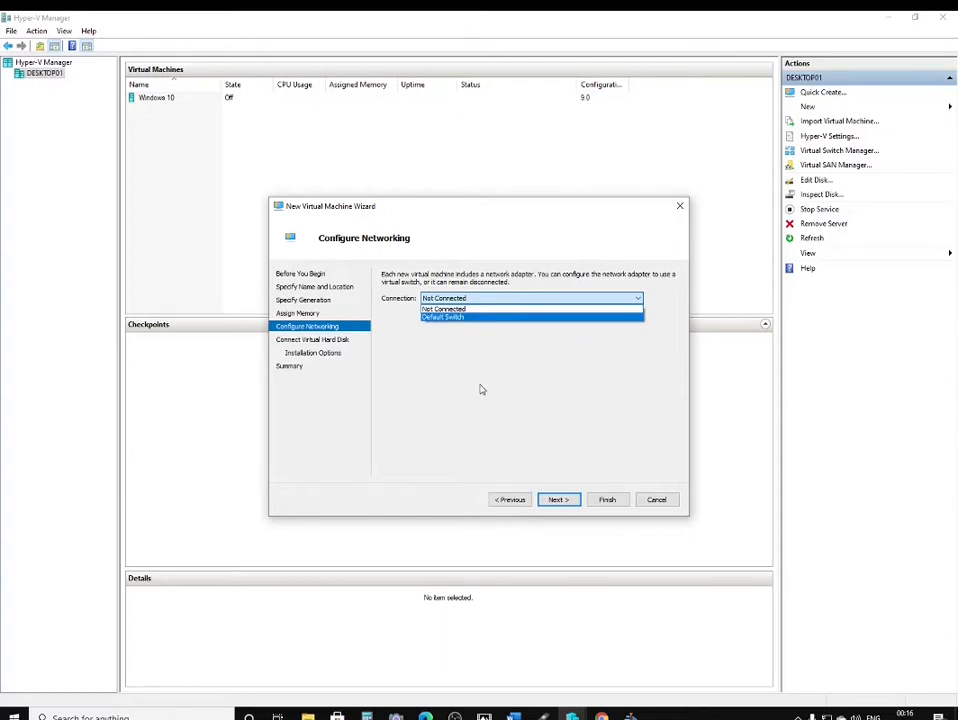
{"action": "left_click", "coordinate": [462, 319]}
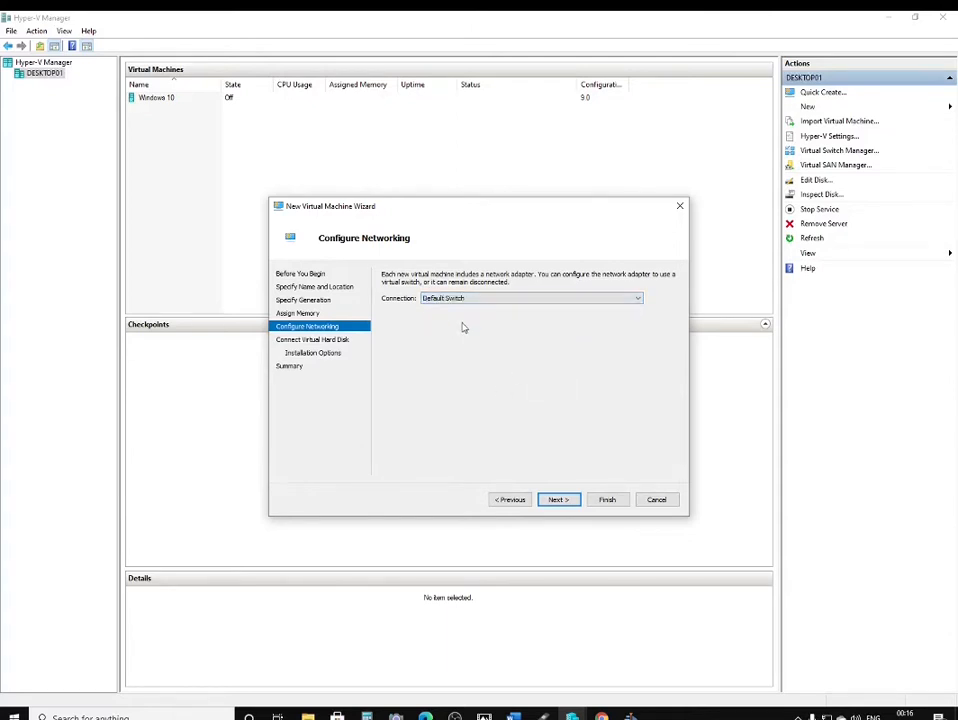
Replace the 127 GB virtual disk size with a smaller value
{"action": "left_click", "coordinate": [561, 501]}
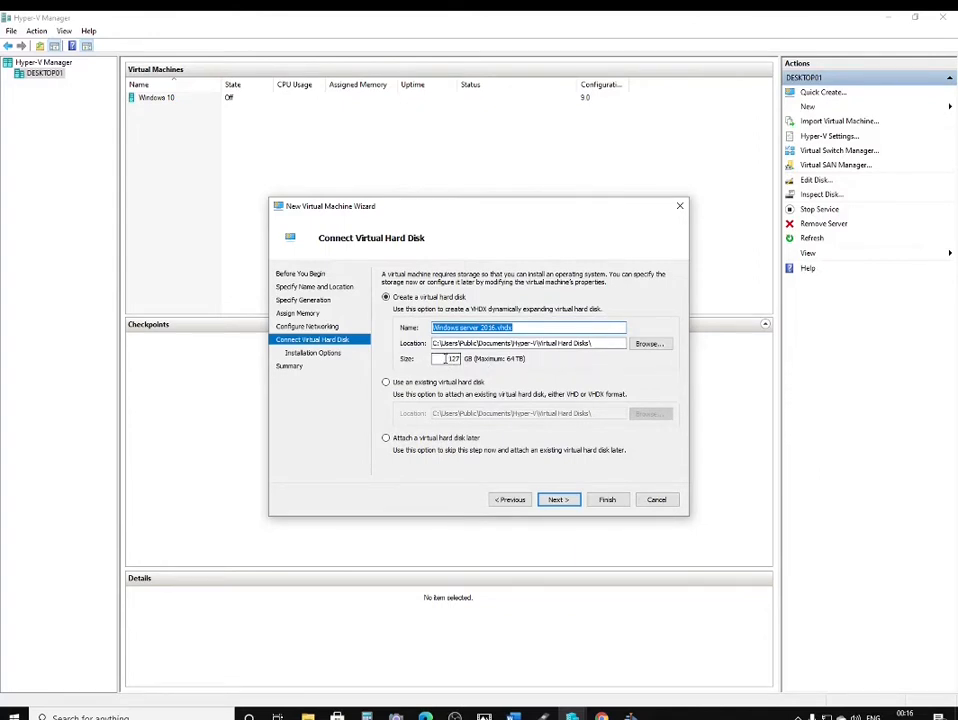
{"action": "double_click", "coordinate": [447, 358]}
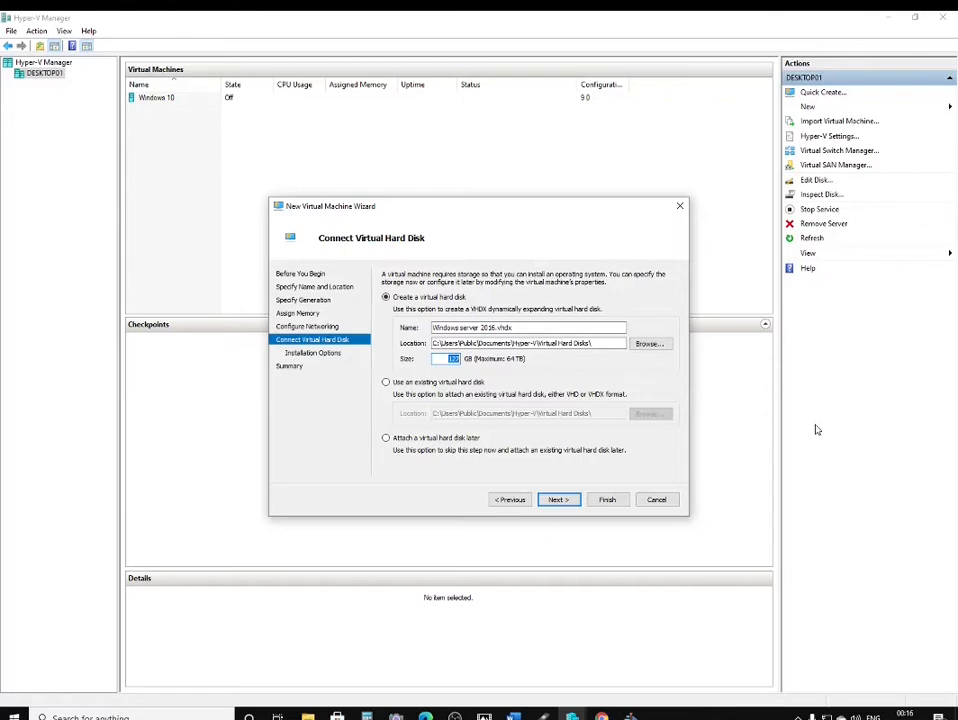
{"action": "type", "text": "40"}
Set the VM to install from D:\Windows Server 2016 evaluation.ISO and reach the Summary page
{"action": "left_click", "coordinate": [551, 500]}
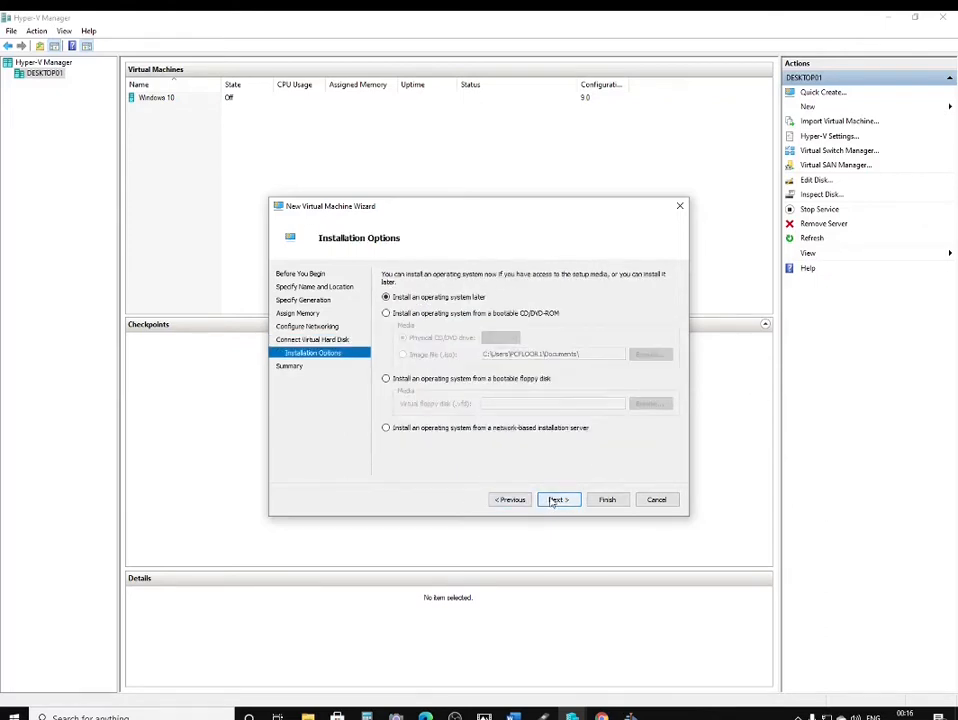
{"action": "left_click", "coordinate": [386, 315]}
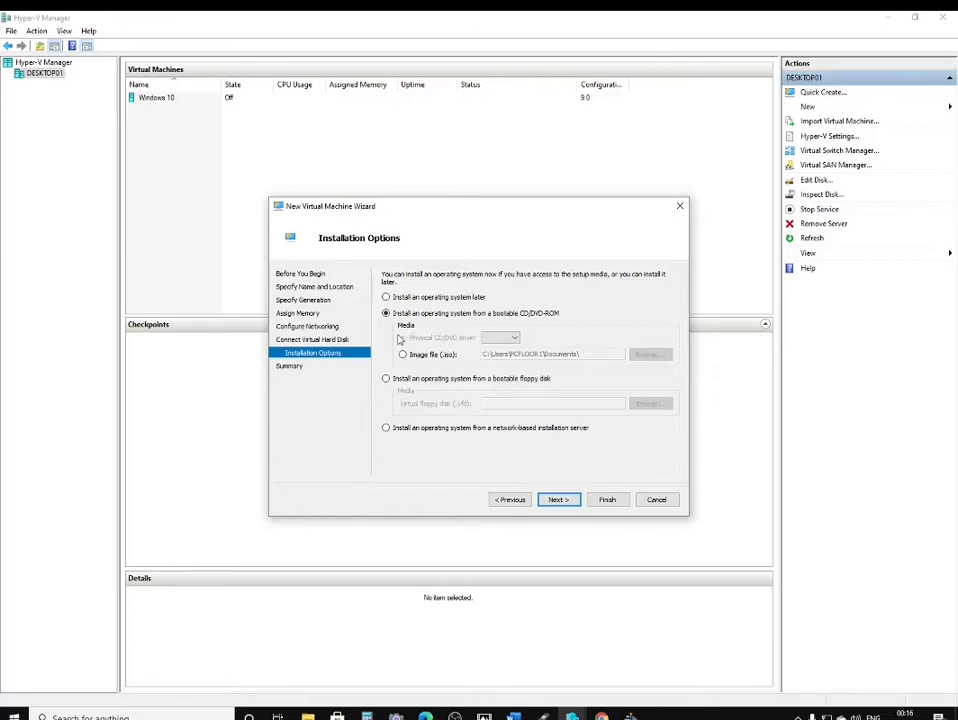
{"action": "left_click", "coordinate": [403, 355]}
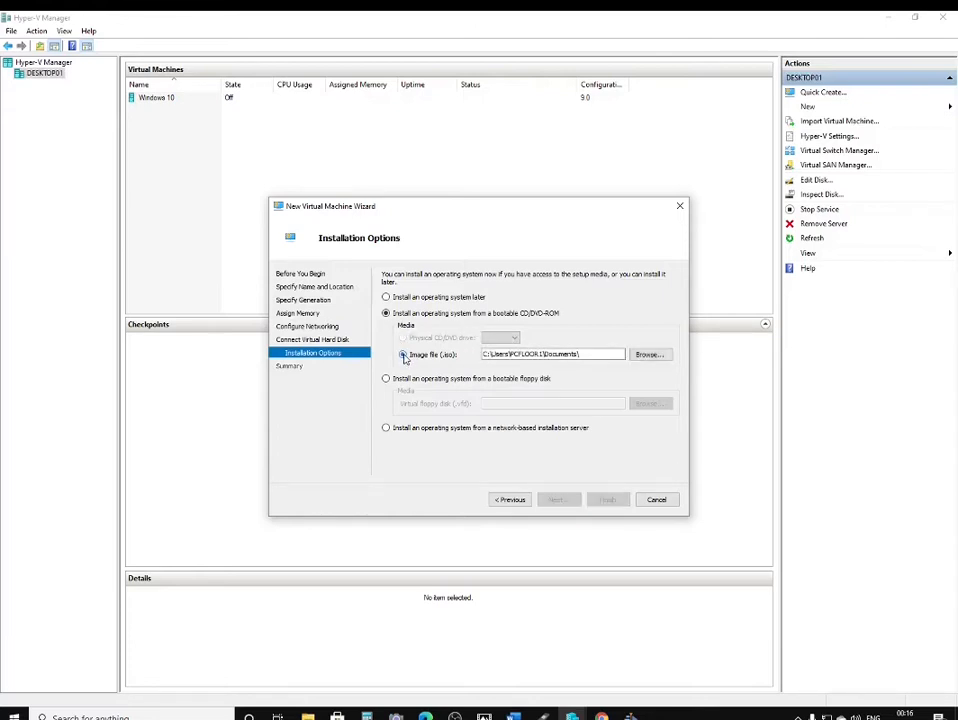
{"action": "left_click", "coordinate": [646, 355]}
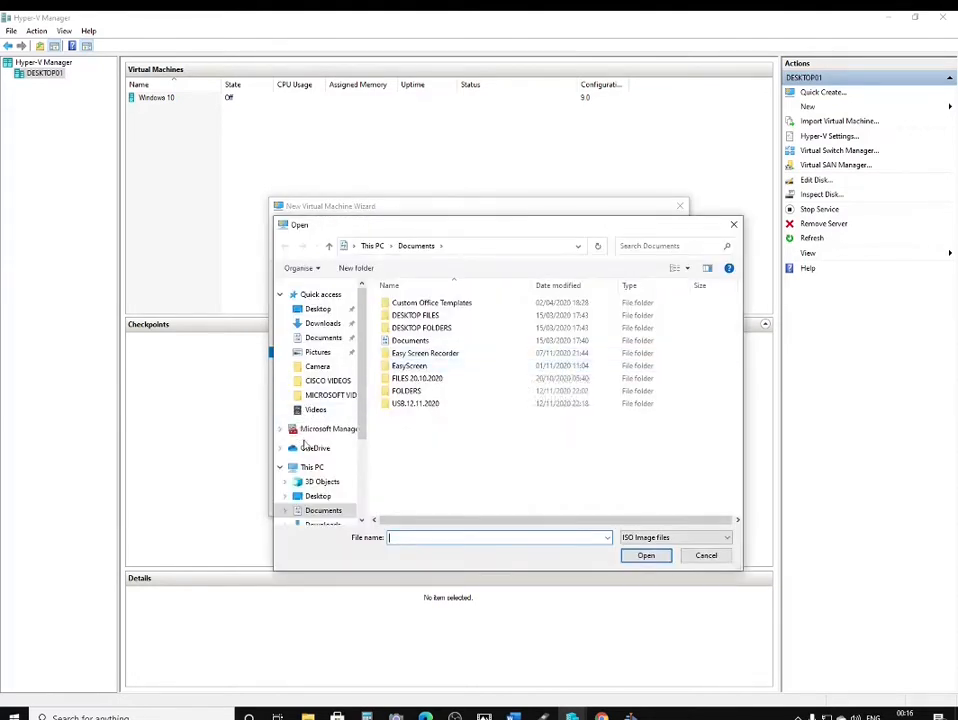
{"action": "left_click", "coordinate": [320, 468]}
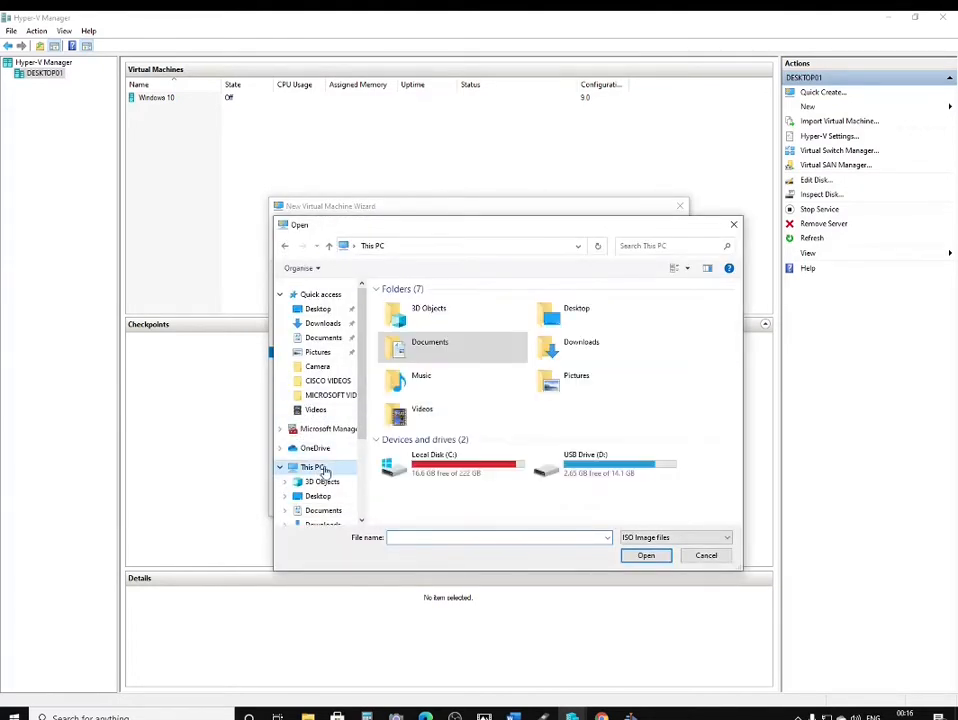
{"action": "double_click", "coordinate": [604, 470]}
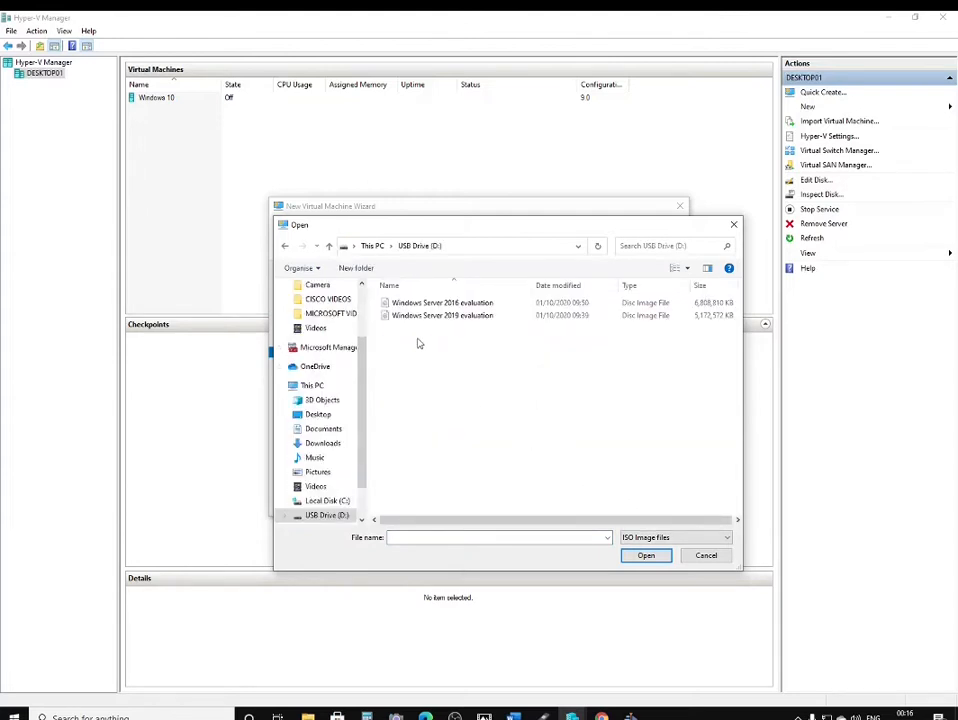
{"action": "double_click", "coordinate": [455, 304]}
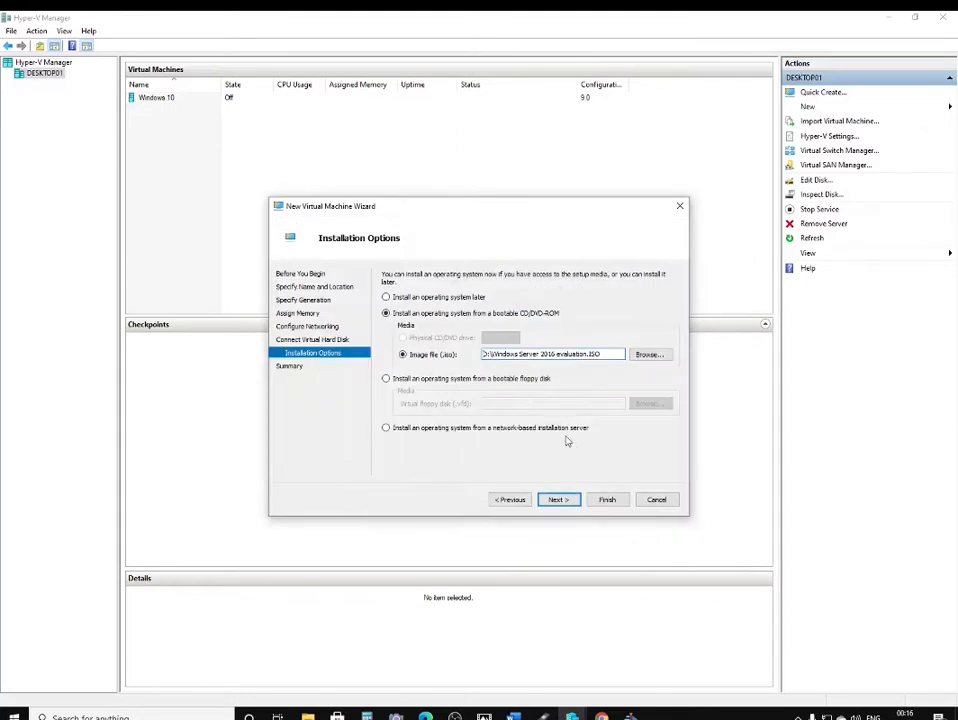
{"action": "left_click", "coordinate": [559, 499]}
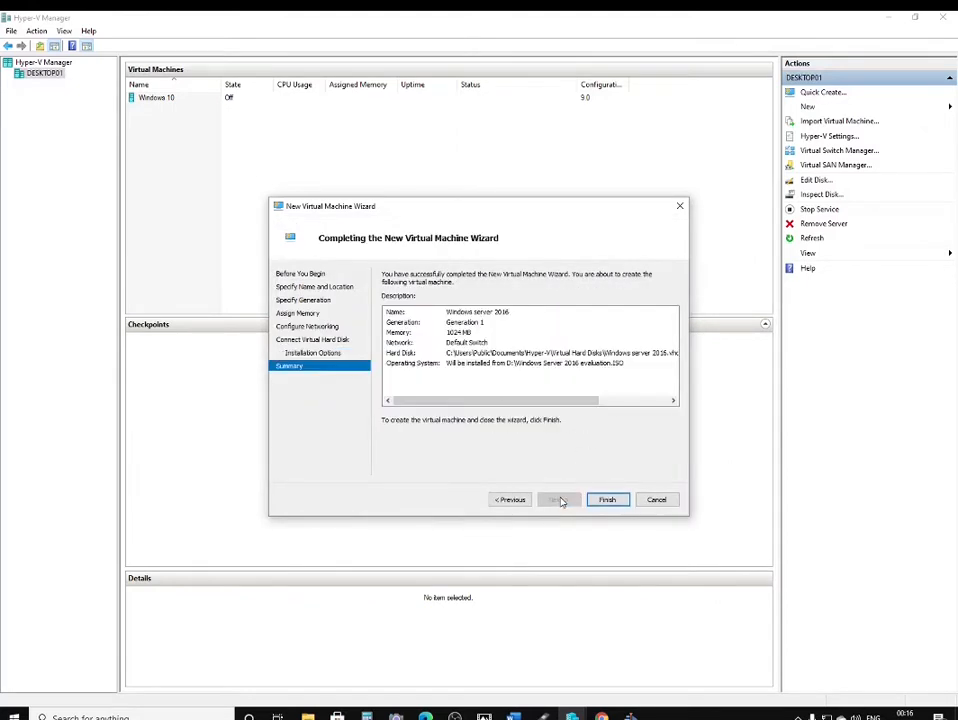
Finish the wizard and start the Windows server 2016 virtual machine
{"action": "left_click", "coordinate": [605, 500]}
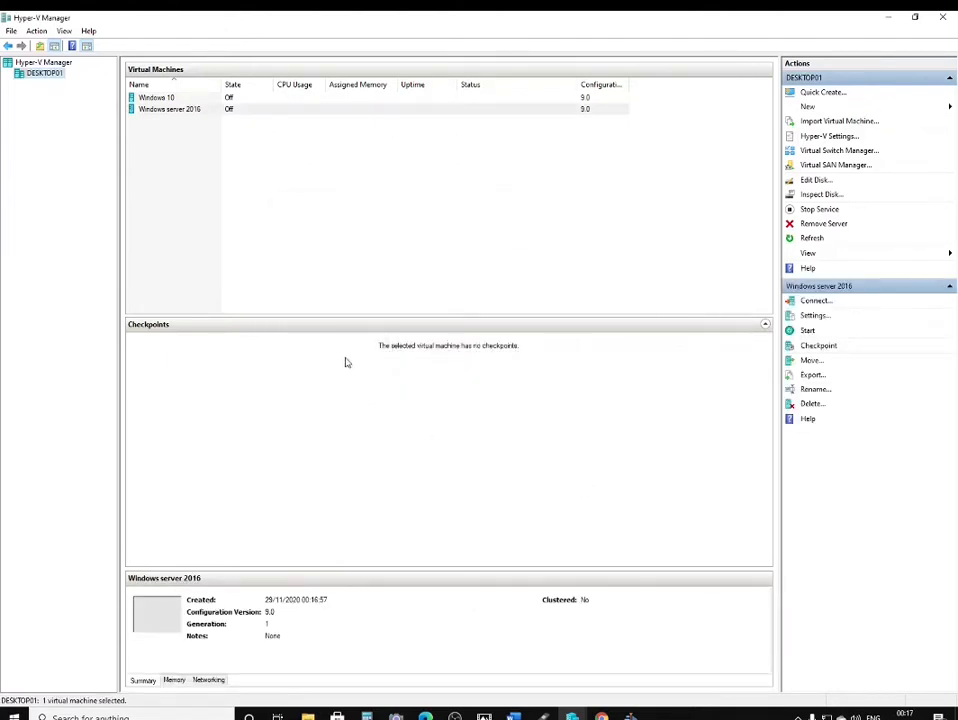
{"action": "left_click", "coordinate": [189, 112]}
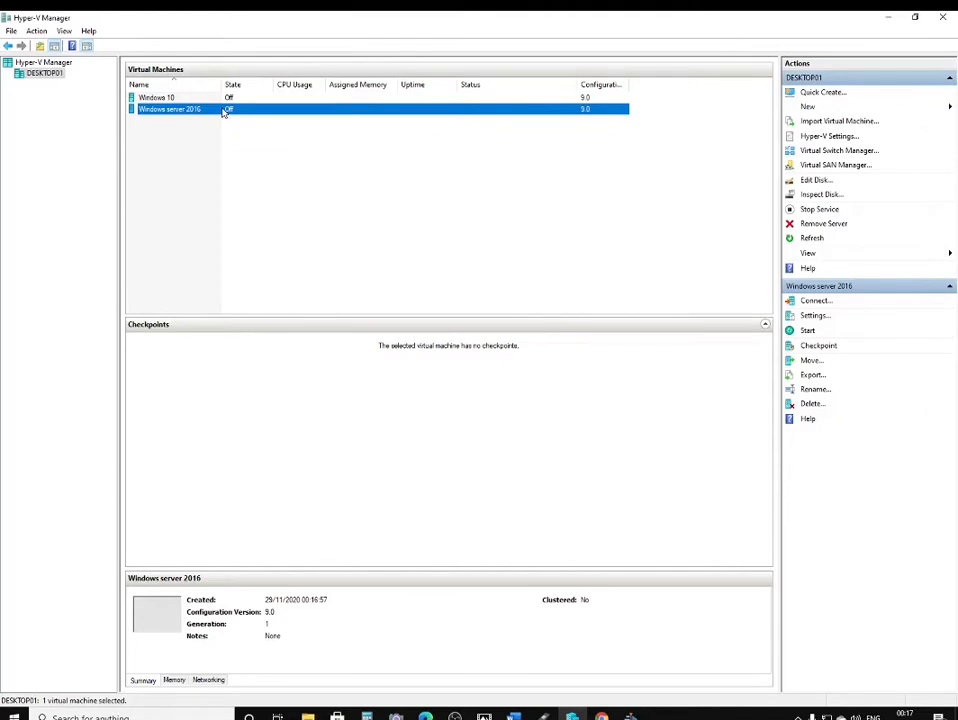
{"action": "right_click", "coordinate": [224, 113]}
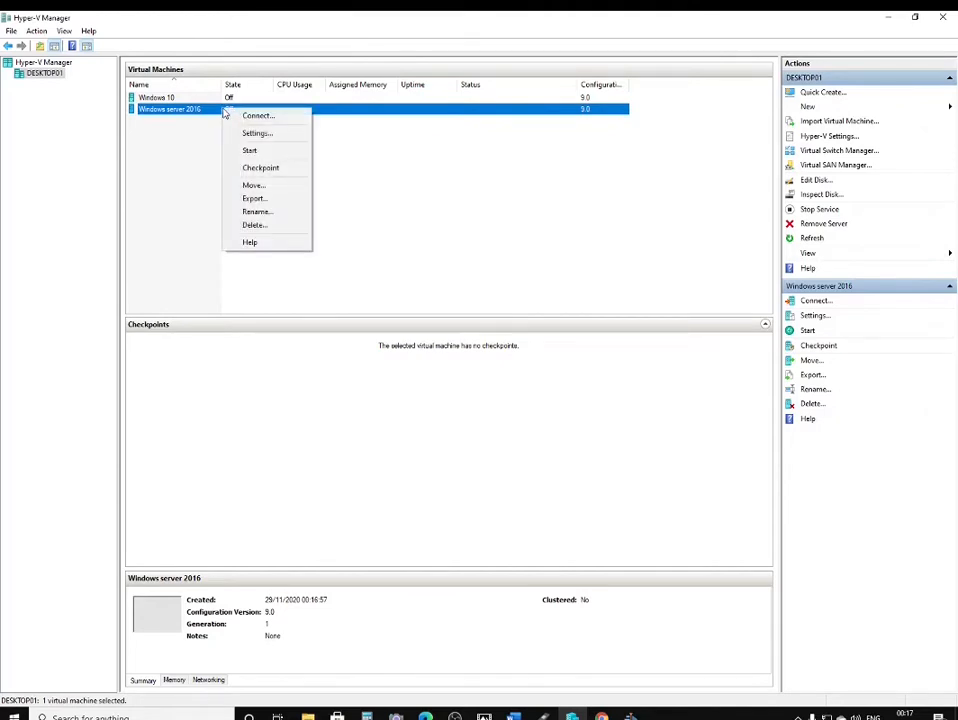
{"action": "left_click", "coordinate": [252, 152]}
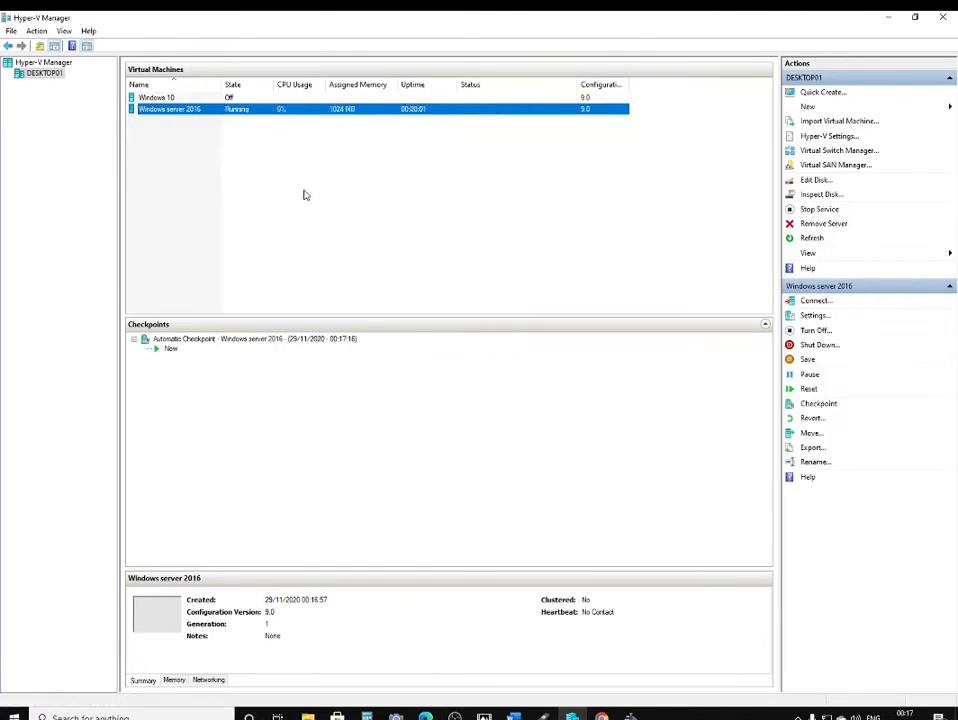
Connect to the VM console full screen and keep English (United States) as install language
{"action": "double_click", "coordinate": [158, 621]}
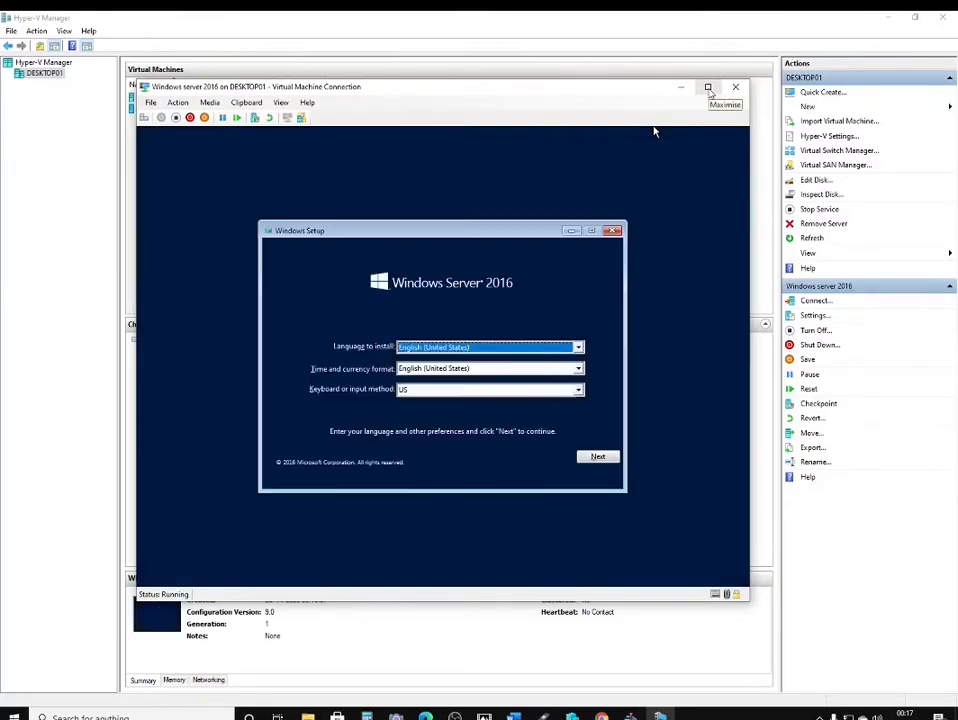
{"action": "left_click", "coordinate": [708, 88]}
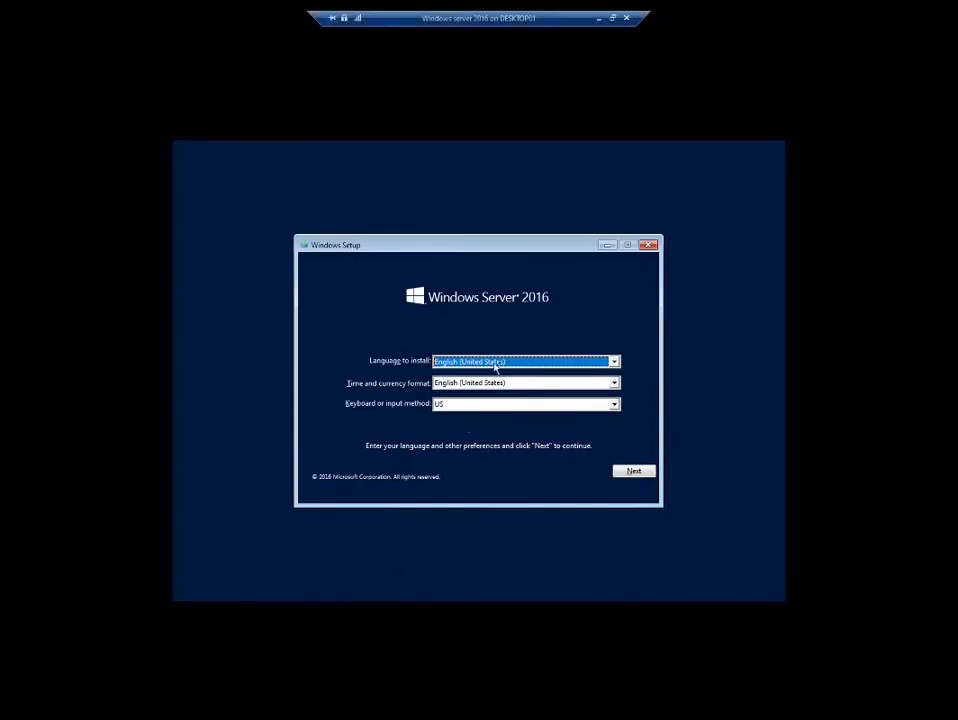
{"action": "left_click", "coordinate": [585, 362]}
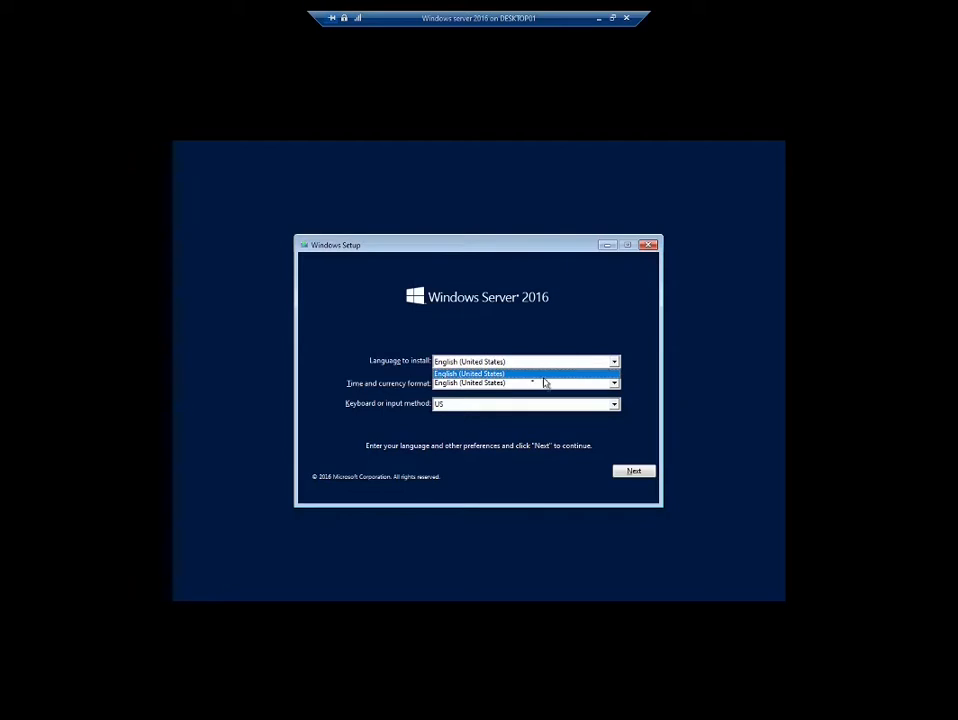
{"action": "left_click", "coordinate": [487, 392]}
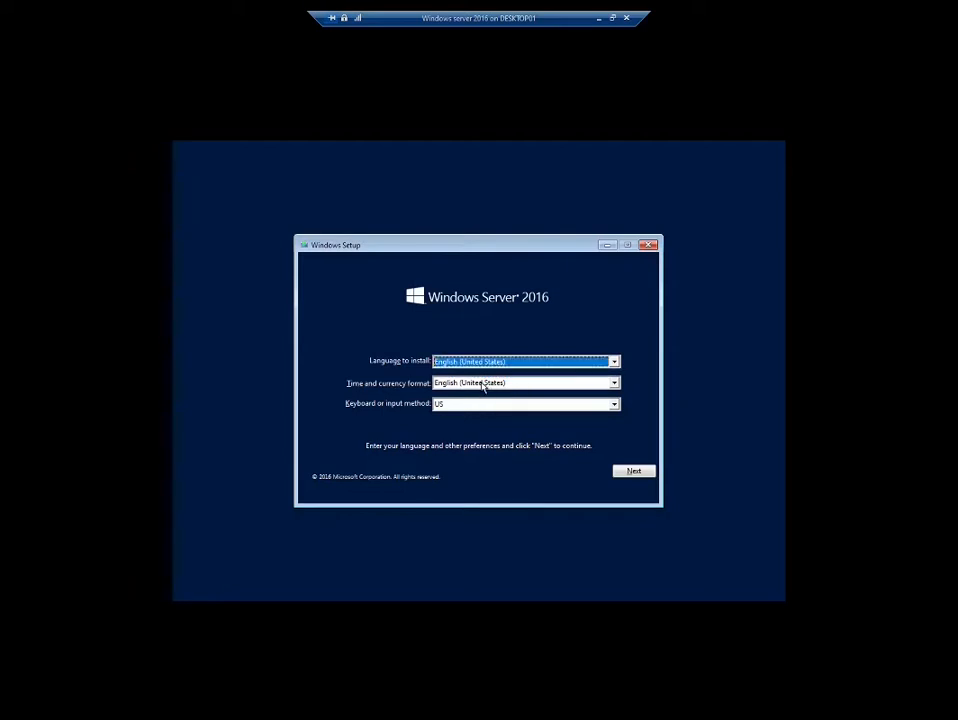
{"action": "left_click", "coordinate": [528, 361]}
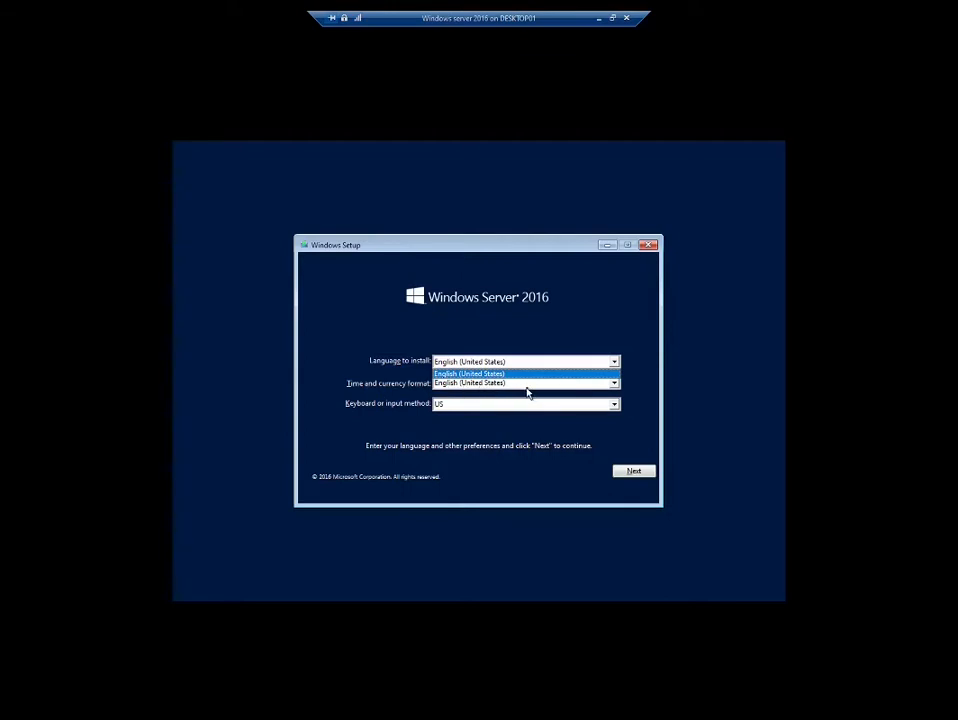
Keep English (United States) as the time and currency format
{"action": "left_click", "coordinate": [612, 385]}
{"action": "left_click", "coordinate": [613, 384]}
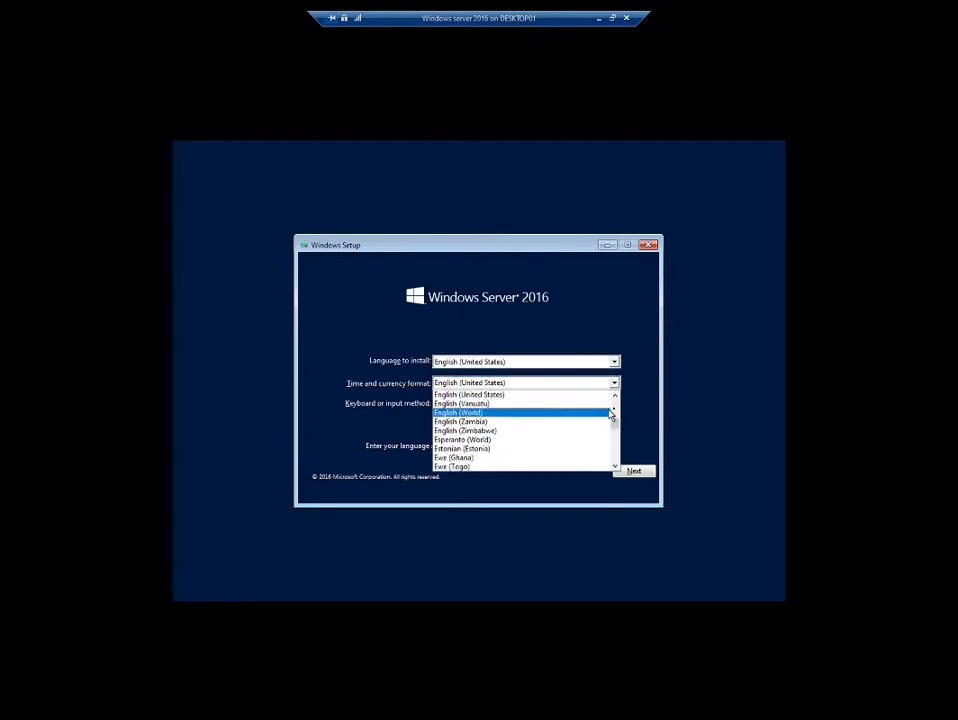
{"action": "scroll", "coordinate": [614, 420], "scroll_direction": "up", "scroll_amount": 10}
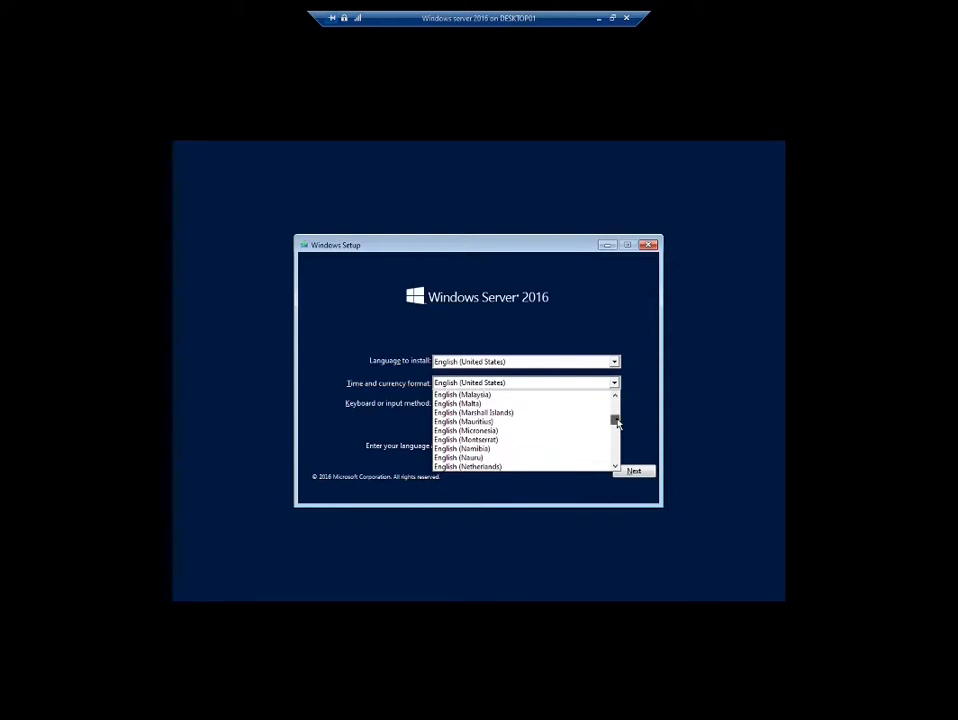
{"action": "left_click_drag", "start_coordinate": [617, 425], "coordinate": [628, 470]}
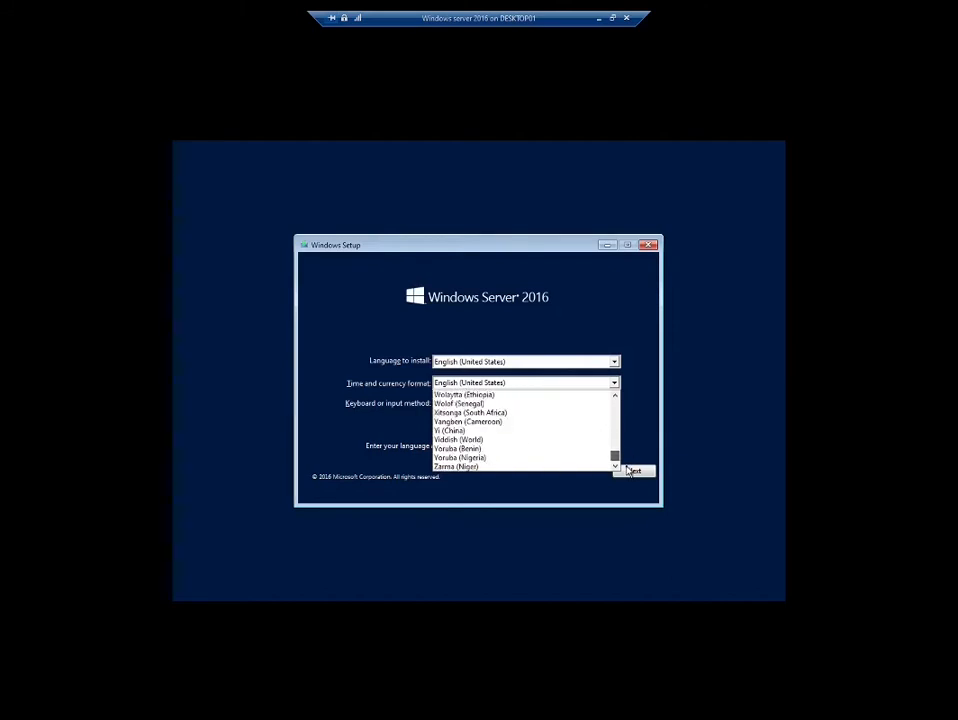
{"action": "left_click", "coordinate": [615, 397]}
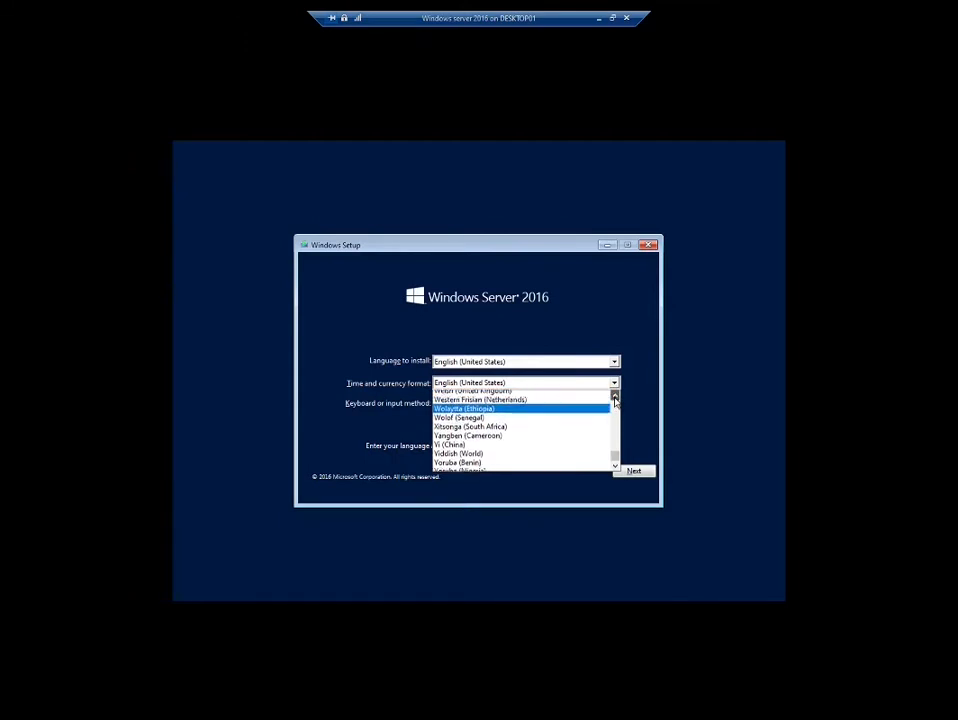
{"action": "left_click", "coordinate": [615, 397]}
{"action": "left_click", "coordinate": [615, 397]}
{"action": "left_click", "coordinate": [615, 397]}
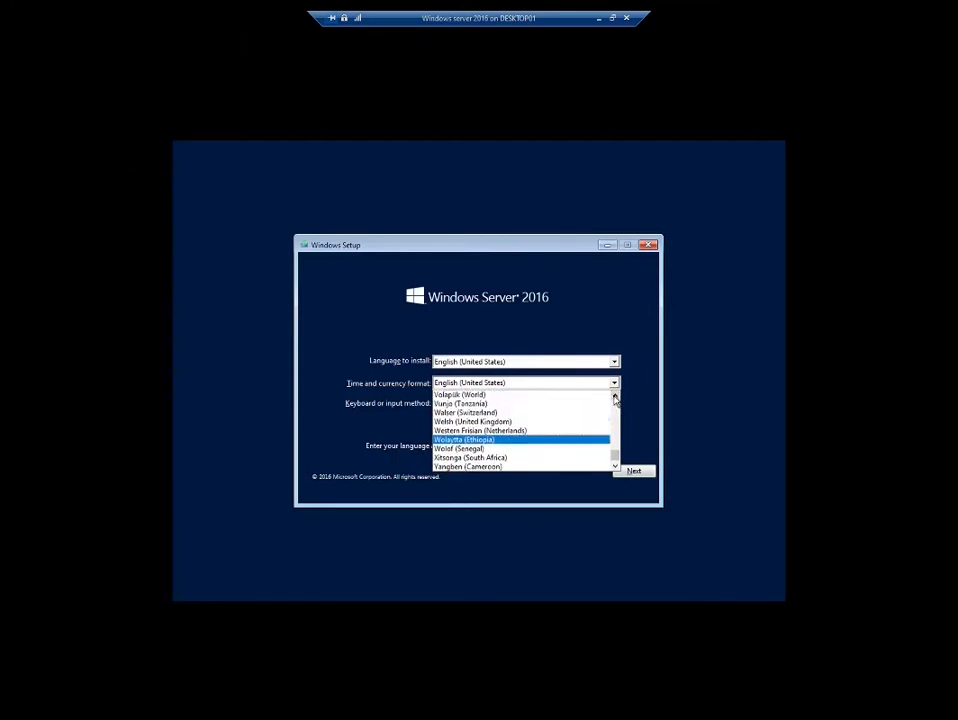
{"action": "left_click", "coordinate": [615, 397]}
{"action": "left_click", "coordinate": [615, 397]}
{"action": "left_click", "coordinate": [615, 397]}
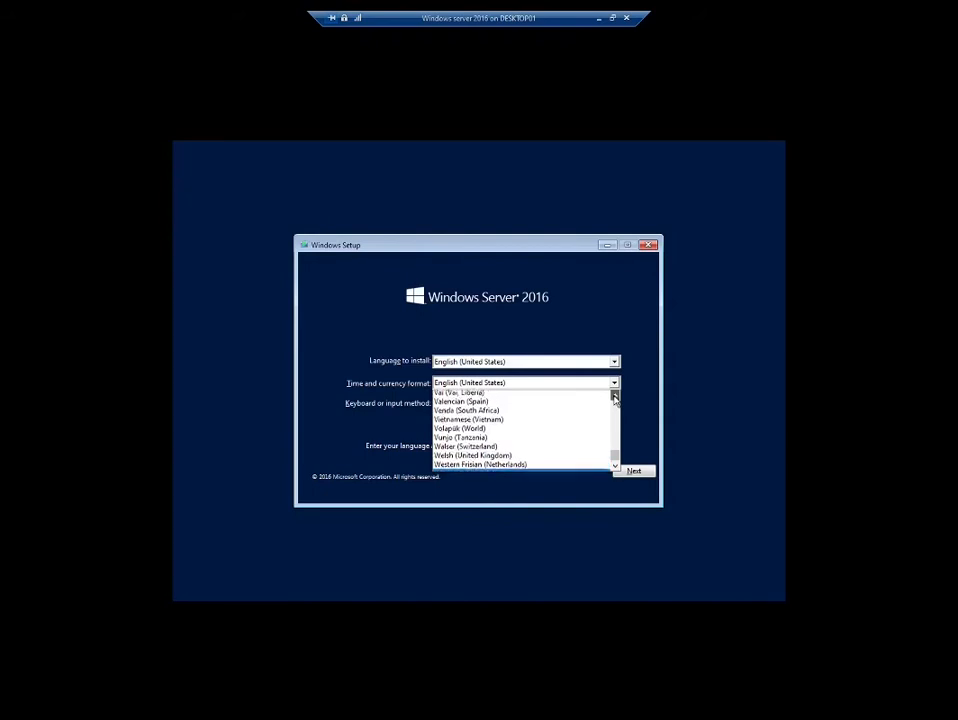
{"action": "left_click", "coordinate": [615, 397]}
{"action": "left_click", "coordinate": [615, 397]}
{"action": "left_click", "coordinate": [615, 397]}
{"action": "left_click", "coordinate": [615, 397]}
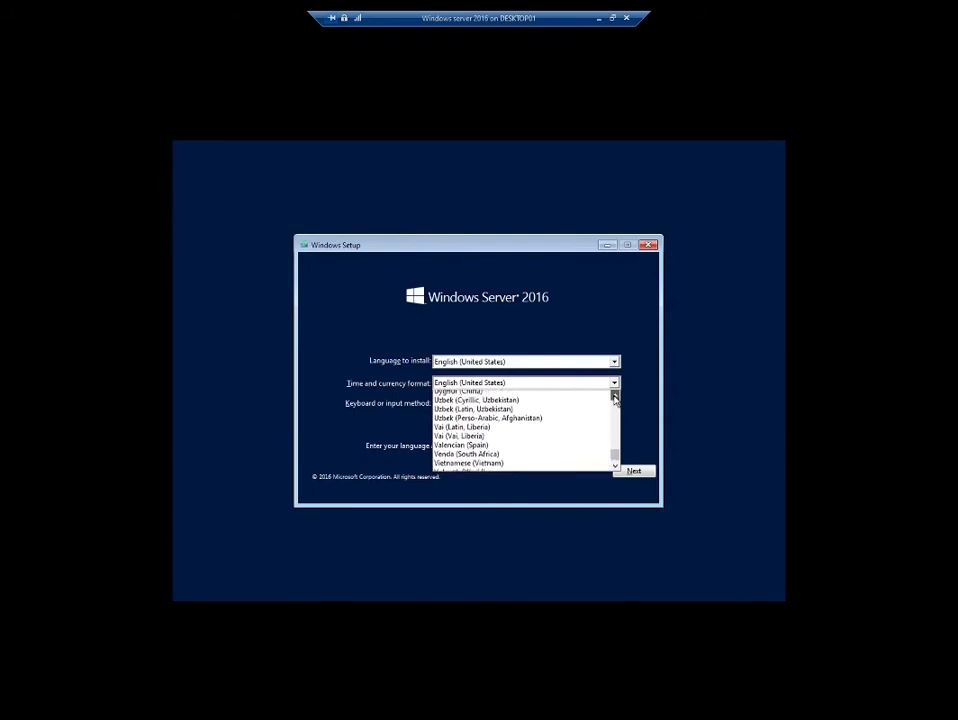
{"action": "left_click", "coordinate": [615, 397]}
{"action": "left_click", "coordinate": [615, 397]}
{"action": "left_click", "coordinate": [615, 397]}
{"action": "left_click", "coordinate": [615, 397]}
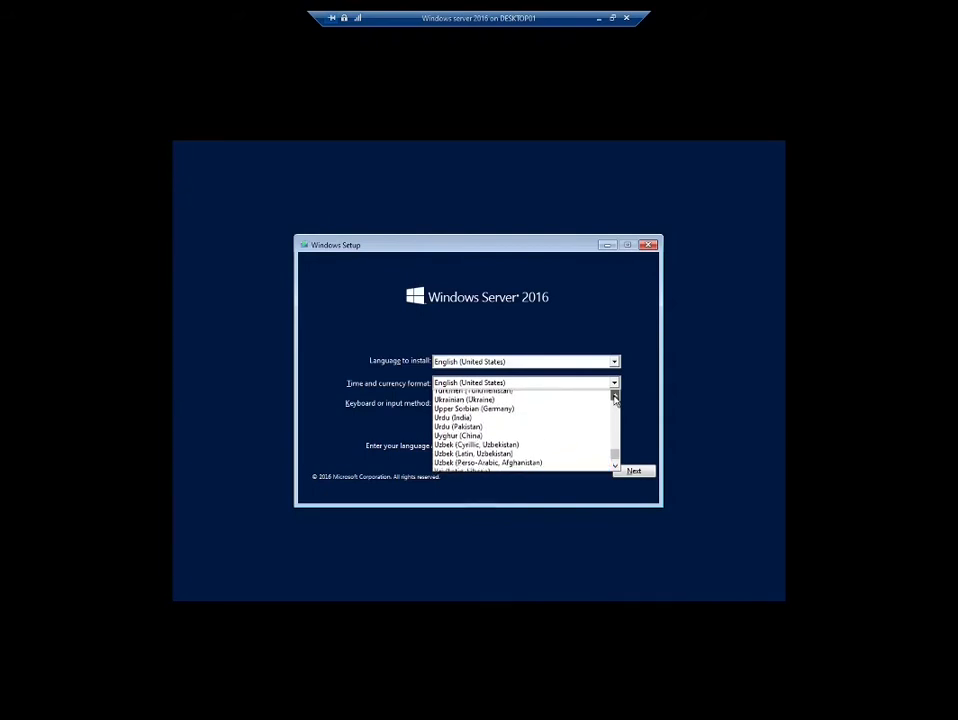
{"action": "left_click", "coordinate": [656, 413]}
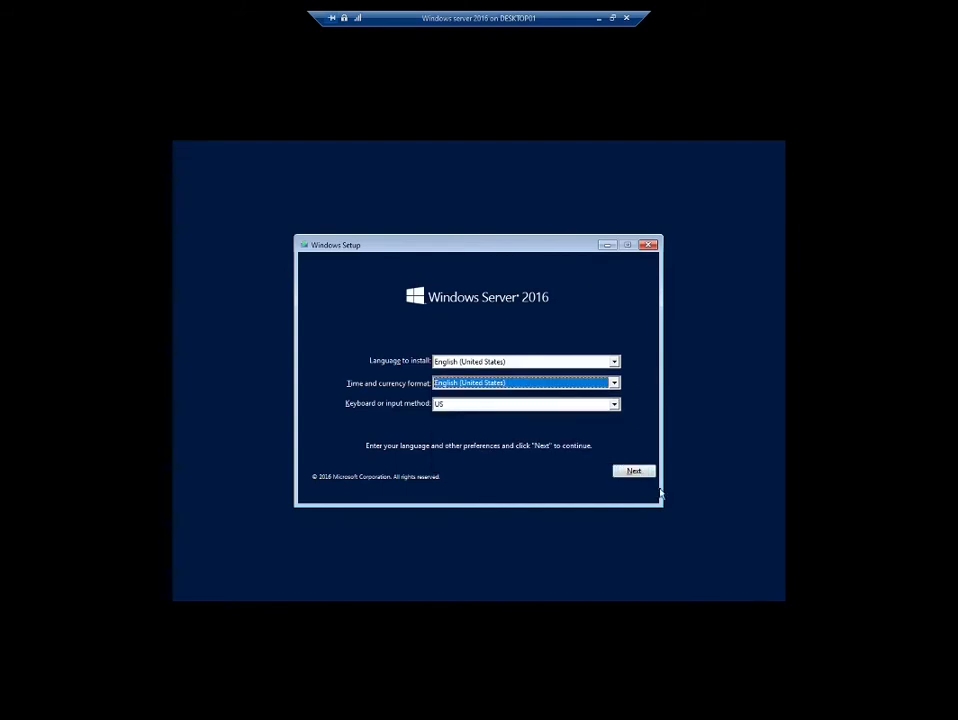
Keep the US keyboard layout and continue past the language page
{"action": "left_click", "coordinate": [614, 406]}
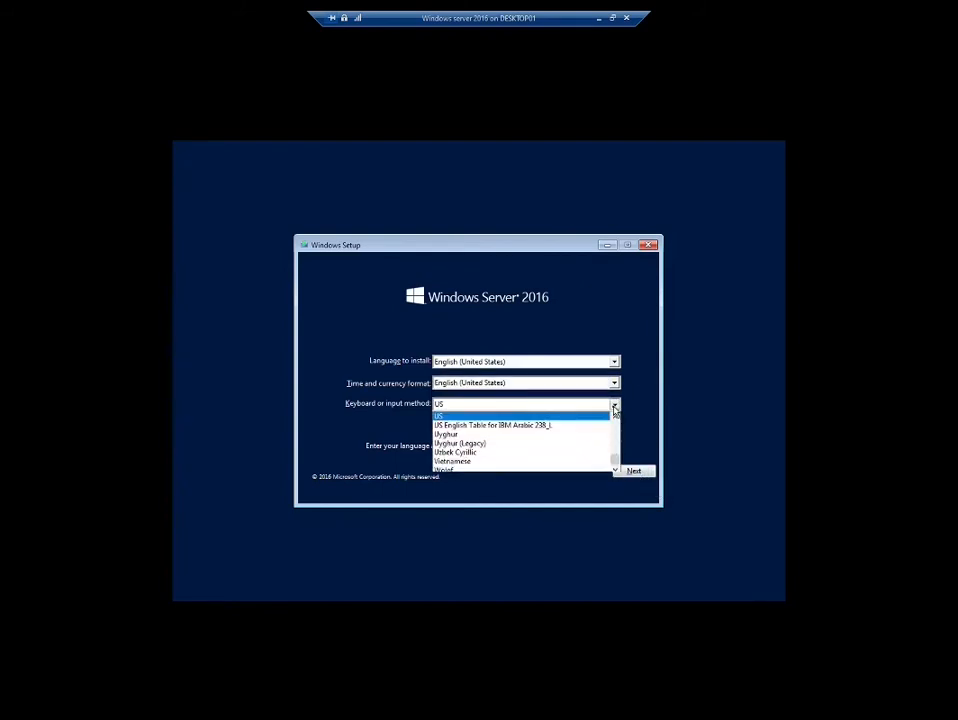
{"action": "left_click", "coordinate": [614, 407]}
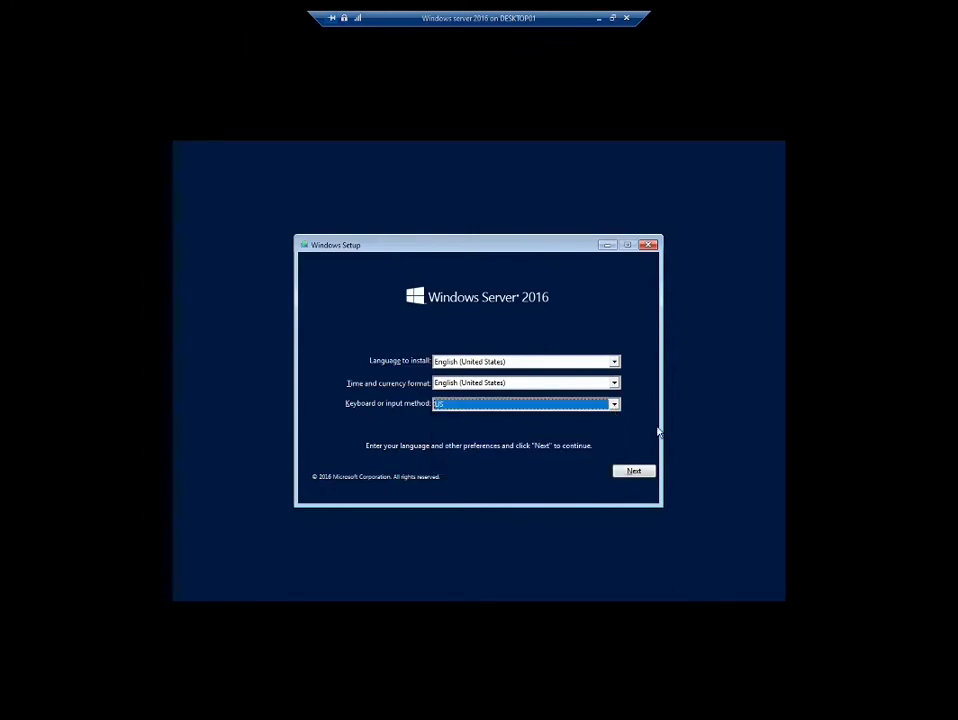
{"action": "left_click", "coordinate": [612, 407]}
{"action": "left_click", "coordinate": [613, 407]}
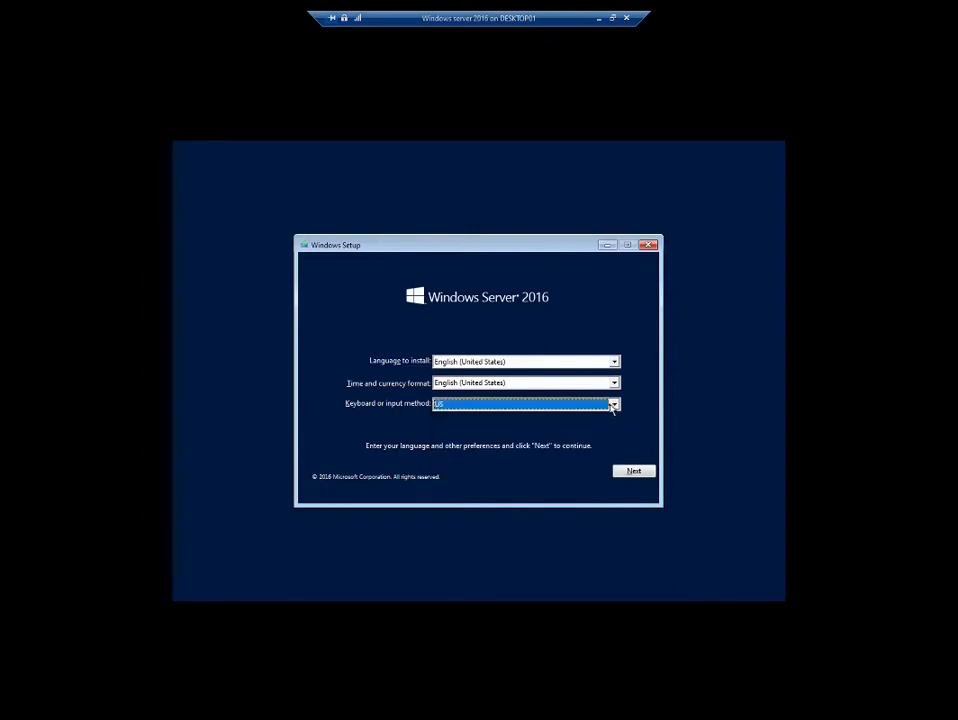
{"action": "left_click", "coordinate": [636, 474]}
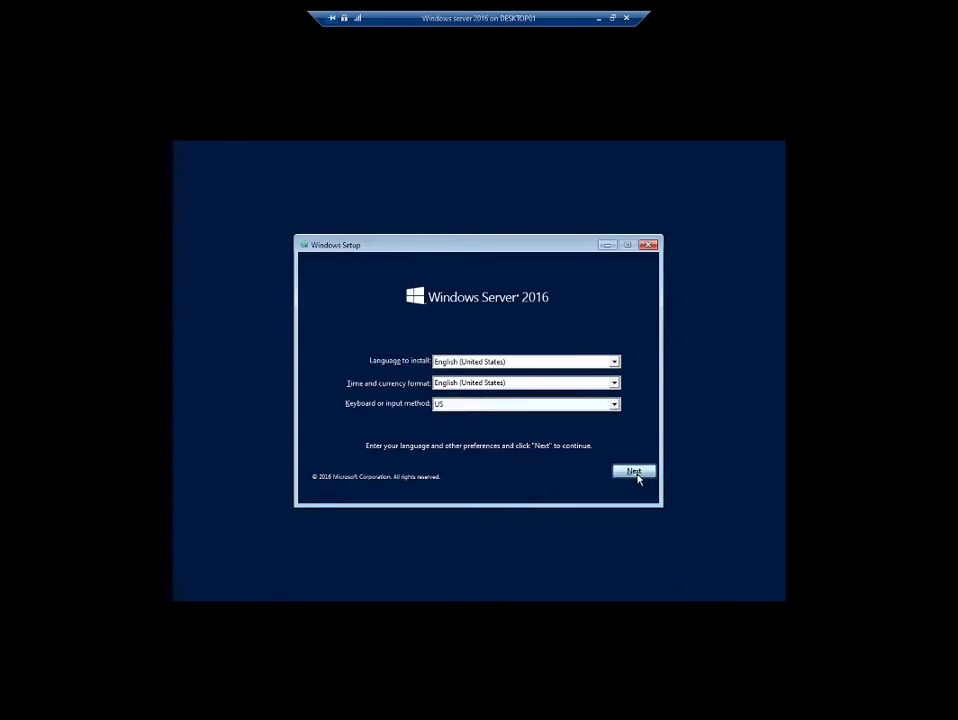
Start installing Windows Server 2016 Standard Evaluation (Desktop Experience) and accept the license terms
{"action": "left_click", "coordinate": [474, 375]}
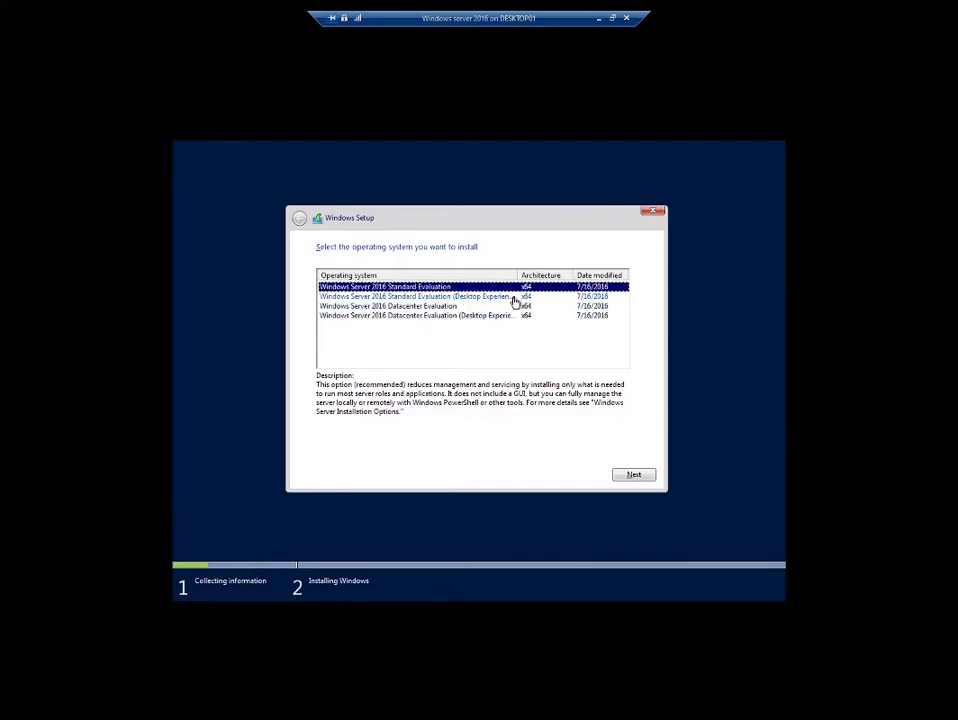
{"action": "left_click_drag", "start_coordinate": [520, 273], "coordinate": [530, 273]}
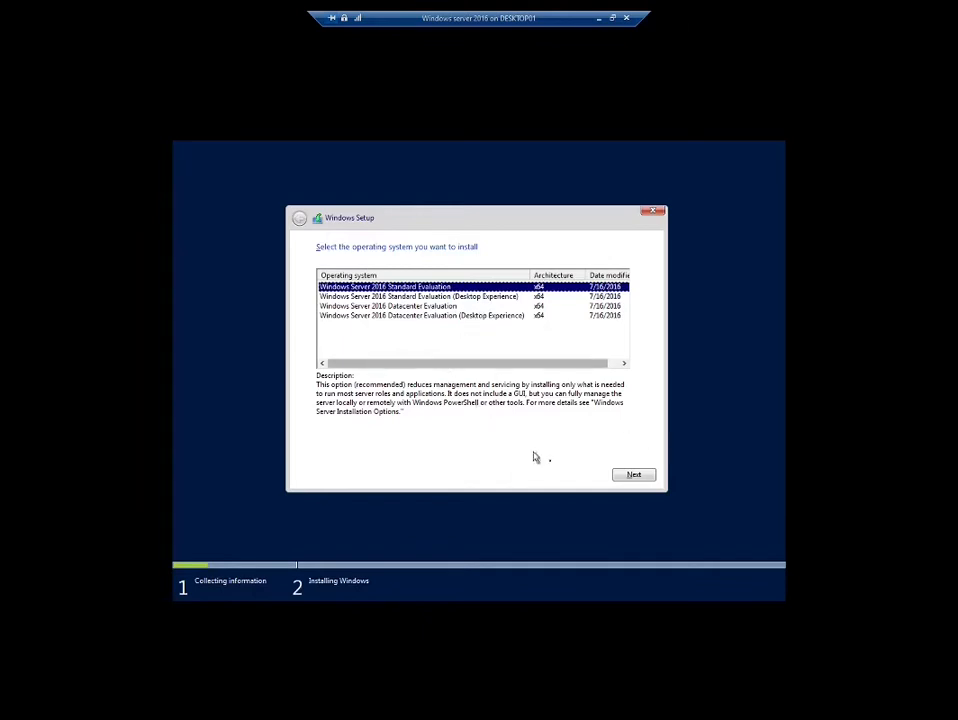
{"action": "left_click", "coordinate": [441, 297]}
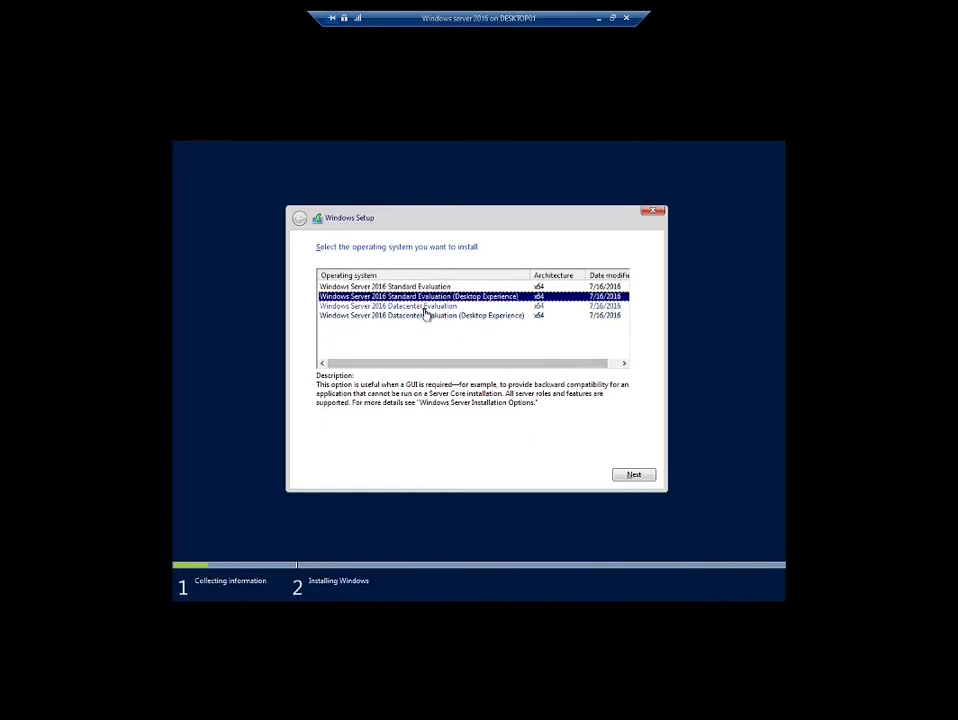
{"action": "left_click", "coordinate": [639, 475]}
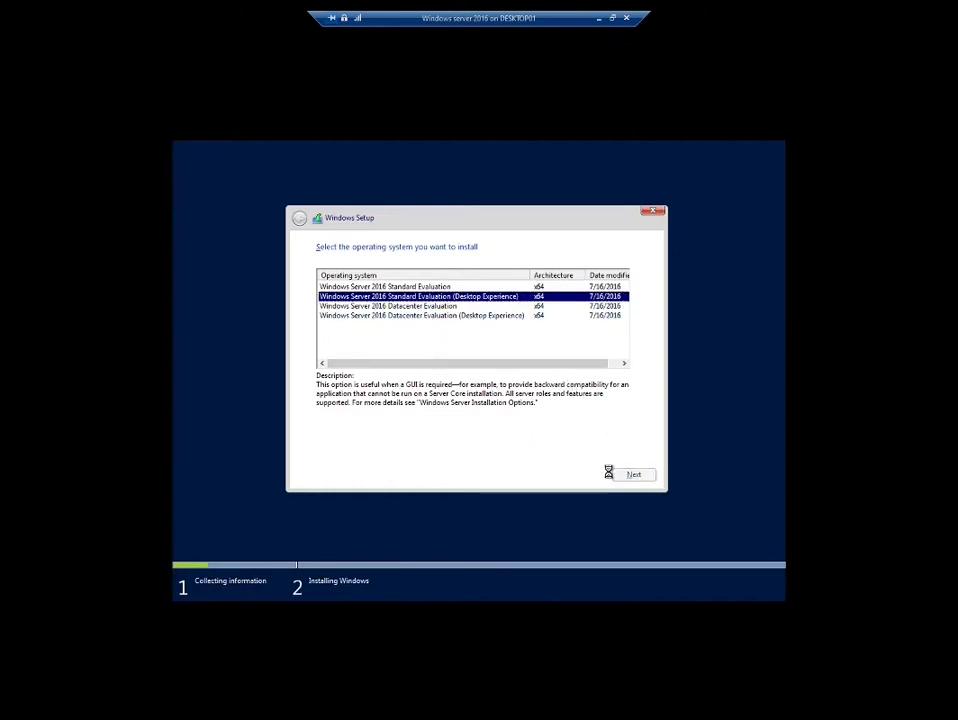
{"action": "left_click", "coordinate": [321, 448]}
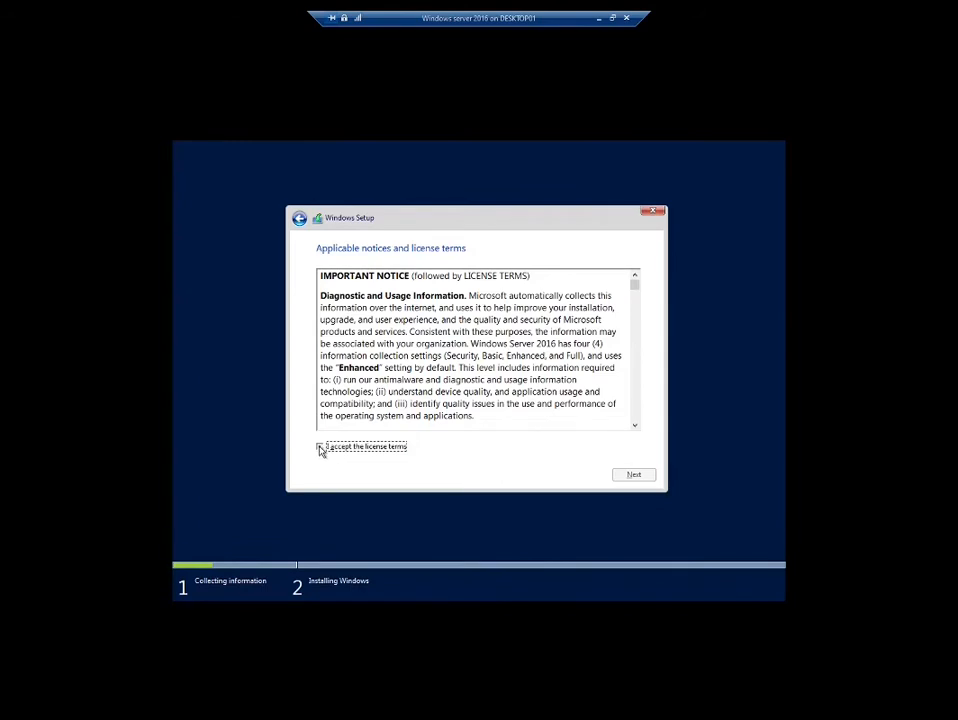
Choose a custom install onto Drive 0's 60.0 GB unallocated space
{"action": "left_click", "coordinate": [635, 476]}
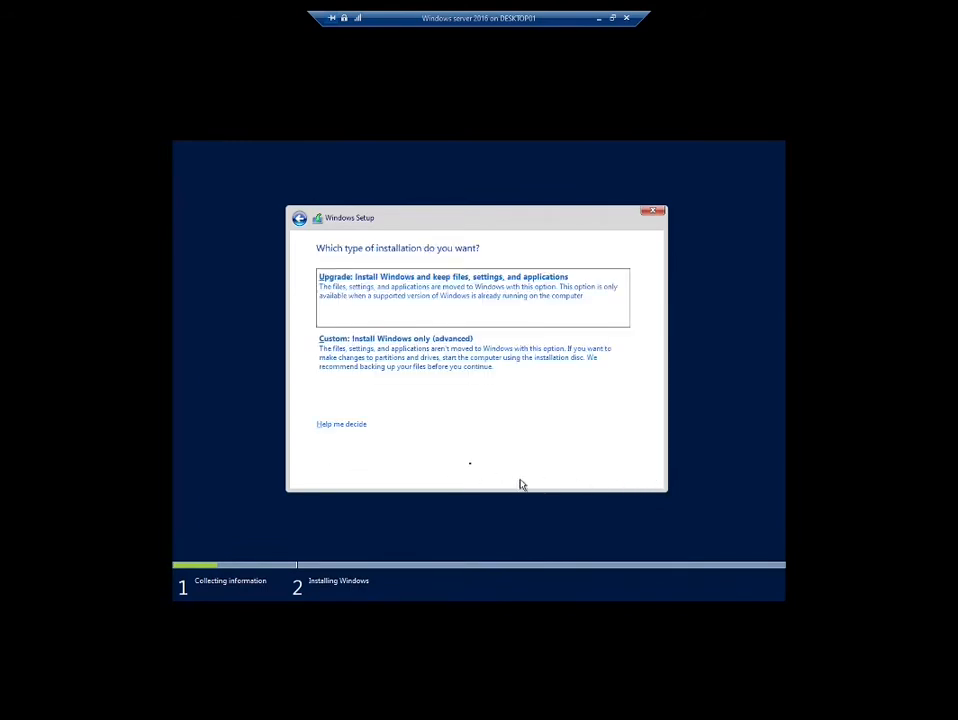
{"action": "left_click", "coordinate": [378, 357]}
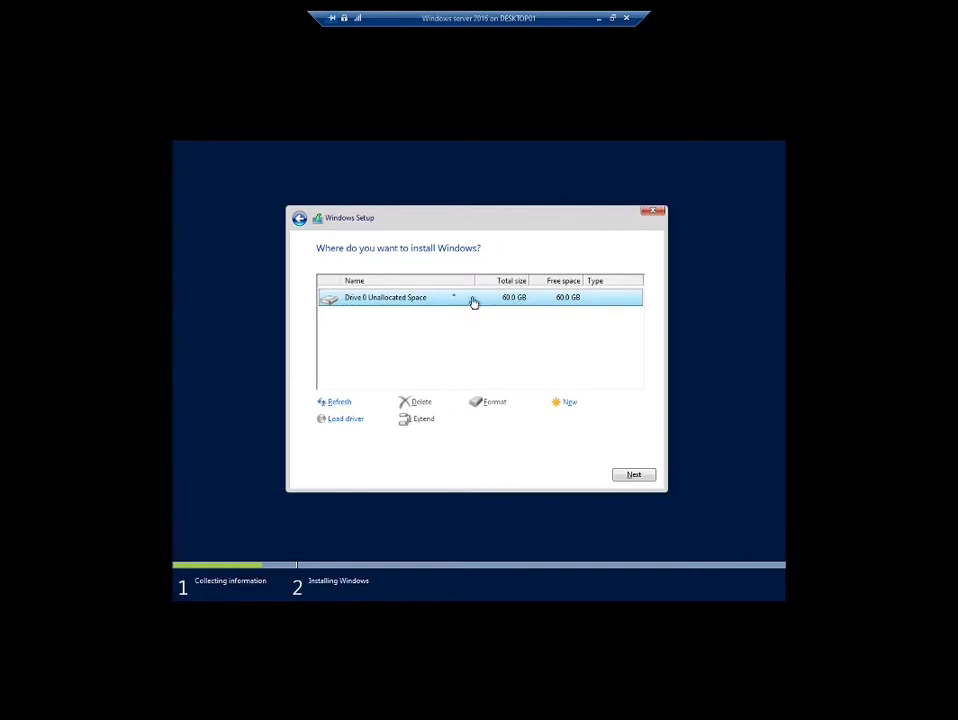
{"action": "left_click", "coordinate": [636, 476]}
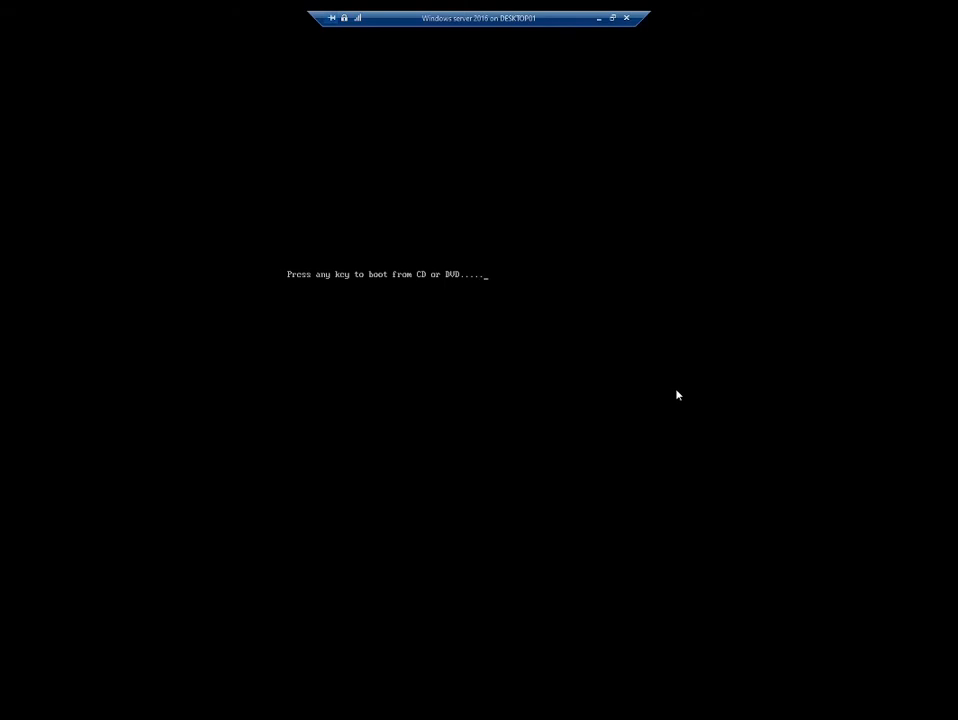
Get past the boot-from-DVD prompt so the VM boots into the new installation
{"action": "key", "text": "Return"}
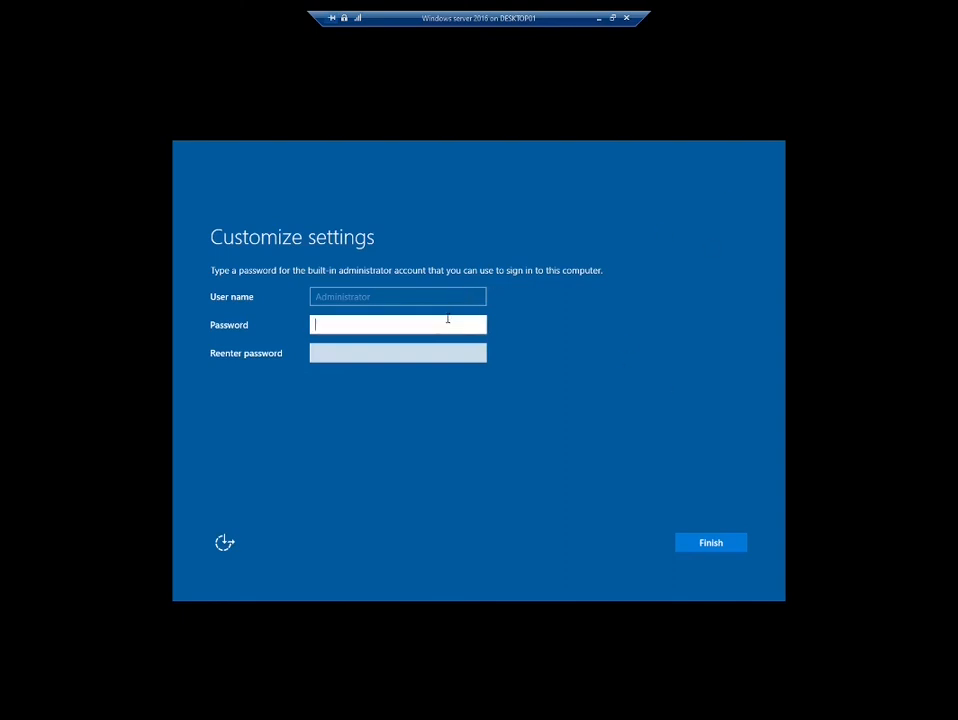
Enter the Administrator password, finish setup, and restore the VM view to a normal window
{"action": "type", "text": "••••••••••"}
{"action": "key", "text": "Tab"}
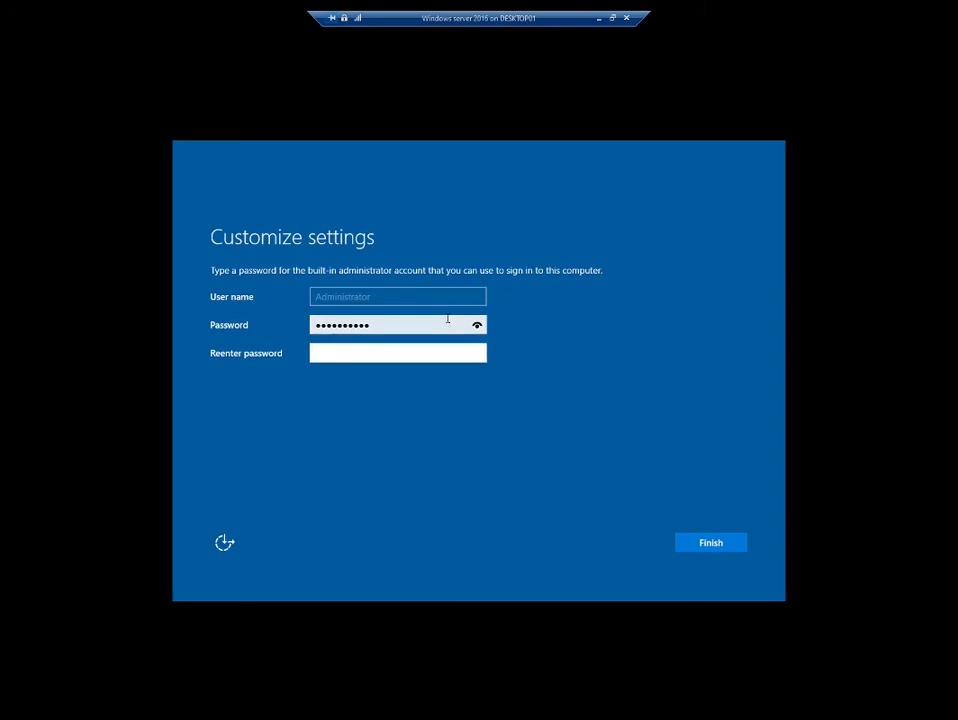
{"action": "type", "text": "••••••••••"}
{"action": "key", "text": "Return"}
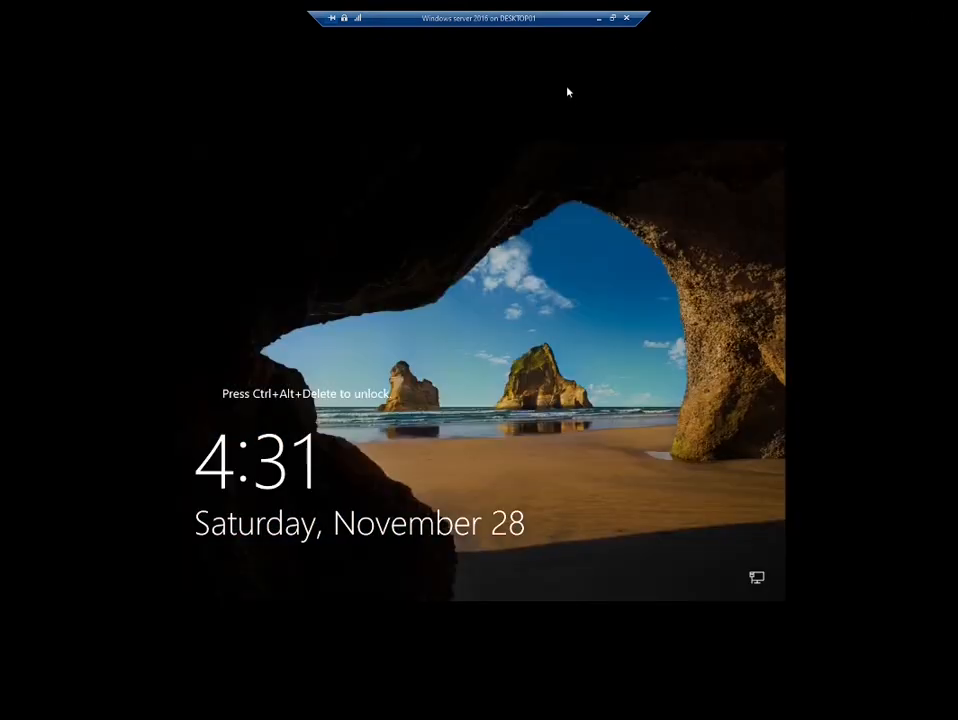
{"action": "left_click", "coordinate": [612, 18]}
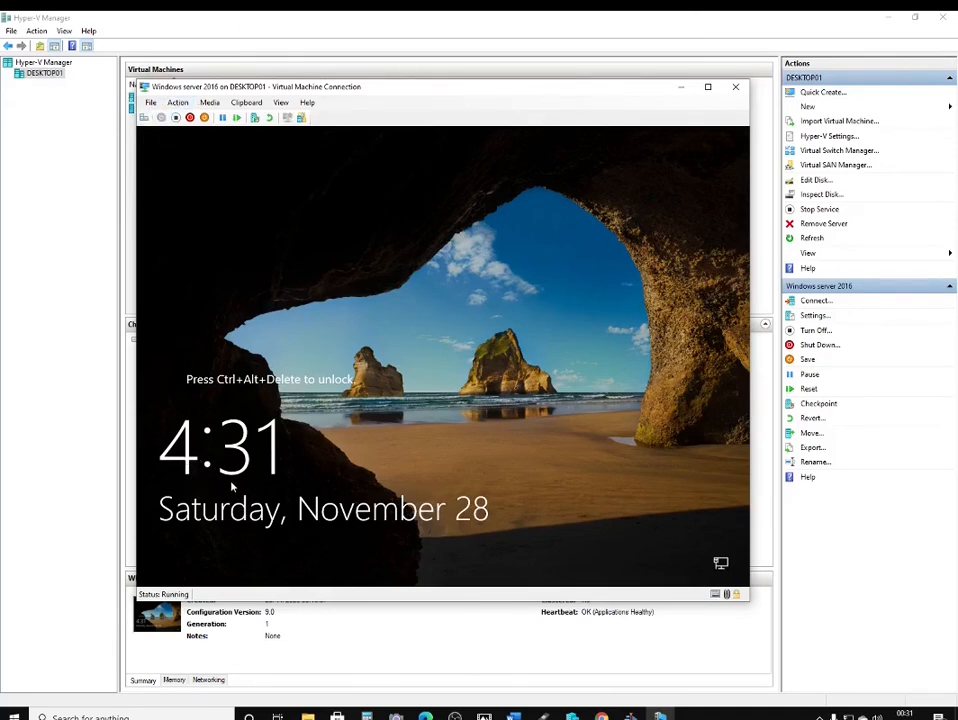
Send Ctrl+Alt+Delete to the locked VM from the Action menu
{"action": "left_click", "coordinate": [176, 104]}
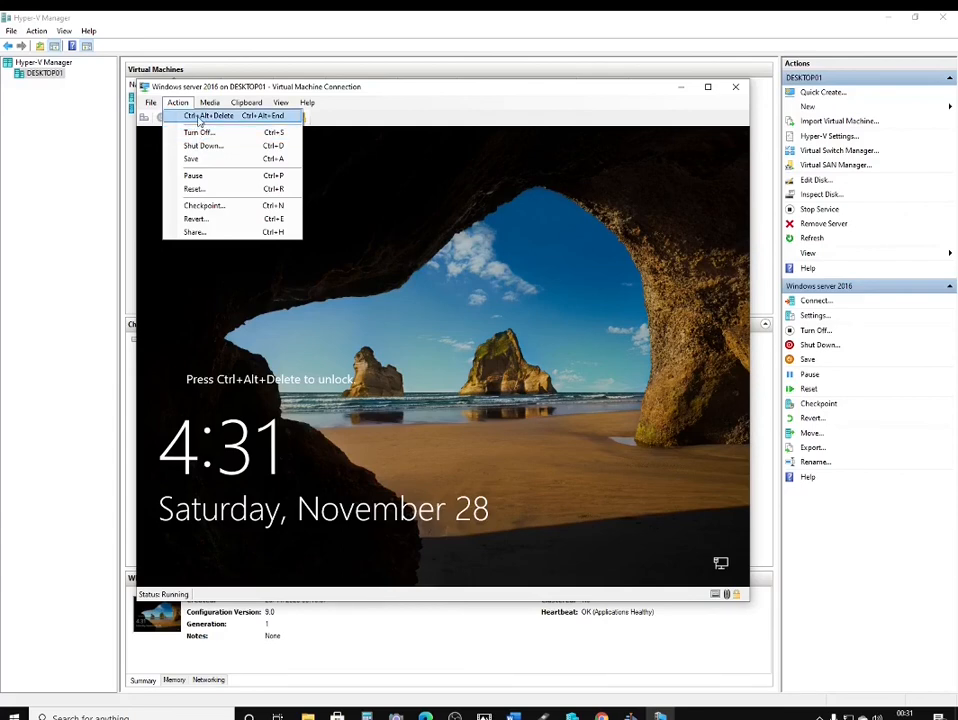
{"action": "left_click", "coordinate": [199, 118]}
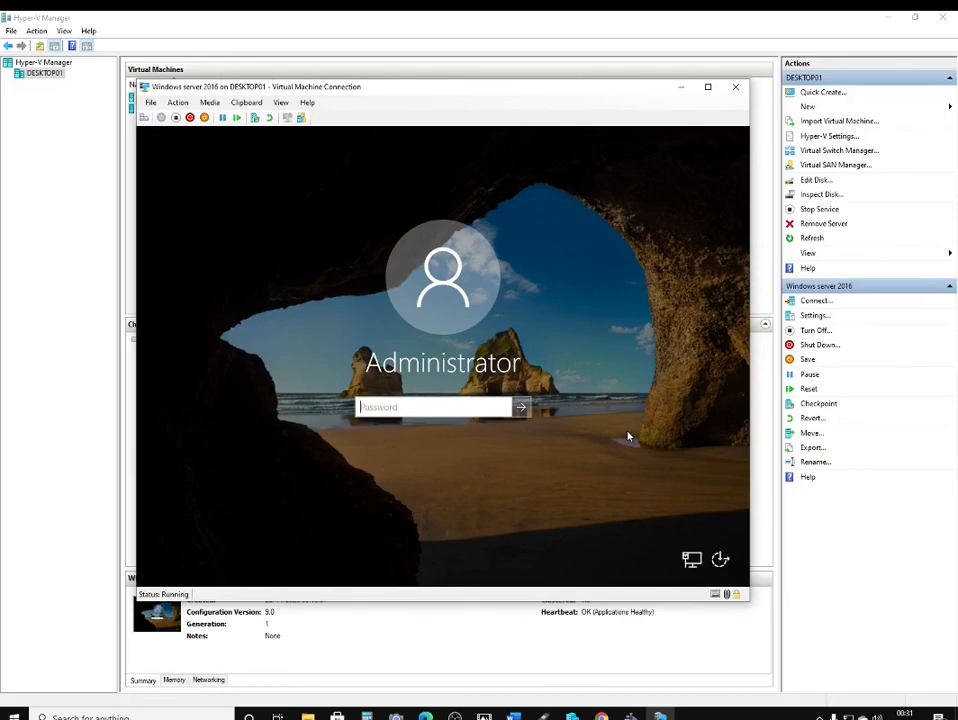
Enter the Administrator account password to sign in to Windows Server 2016
{"action": "type", "text": "P•••••••••"}
{"action": "key", "text": "Return"}
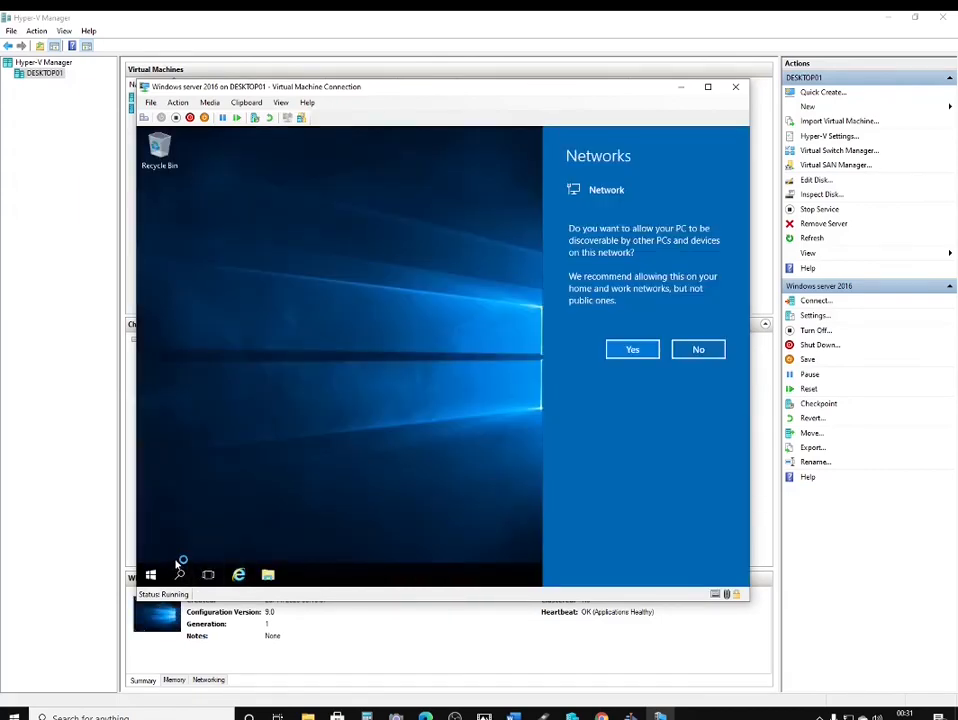
Allow the server to be discoverable on the network, then bring up the guest's Start menu
{"action": "left_click", "coordinate": [636, 350]}
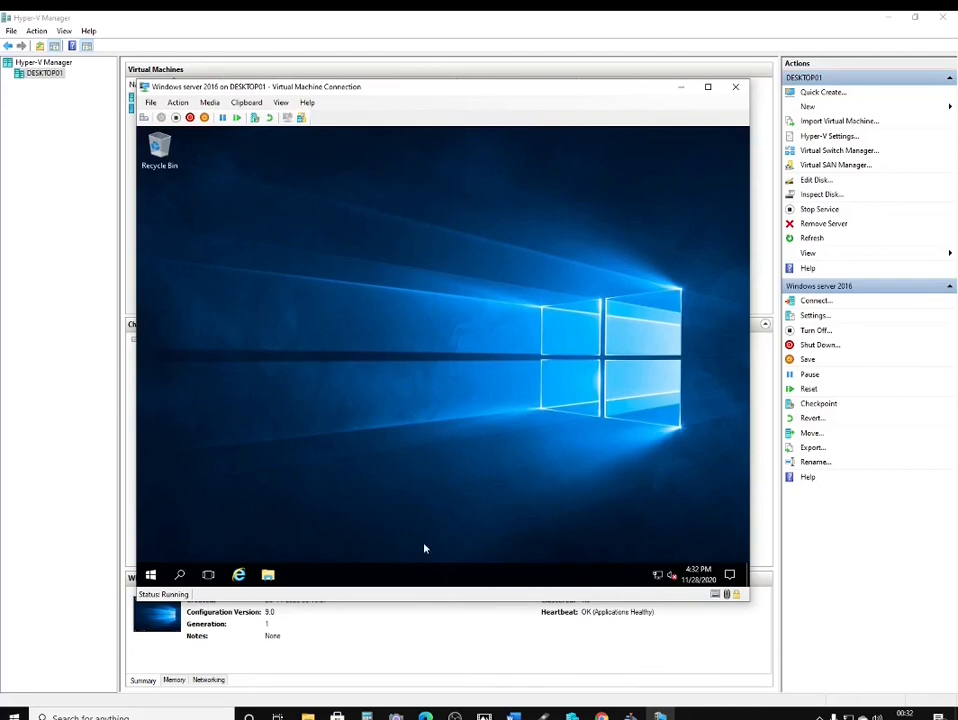
{"action": "left_click", "coordinate": [150, 575]}
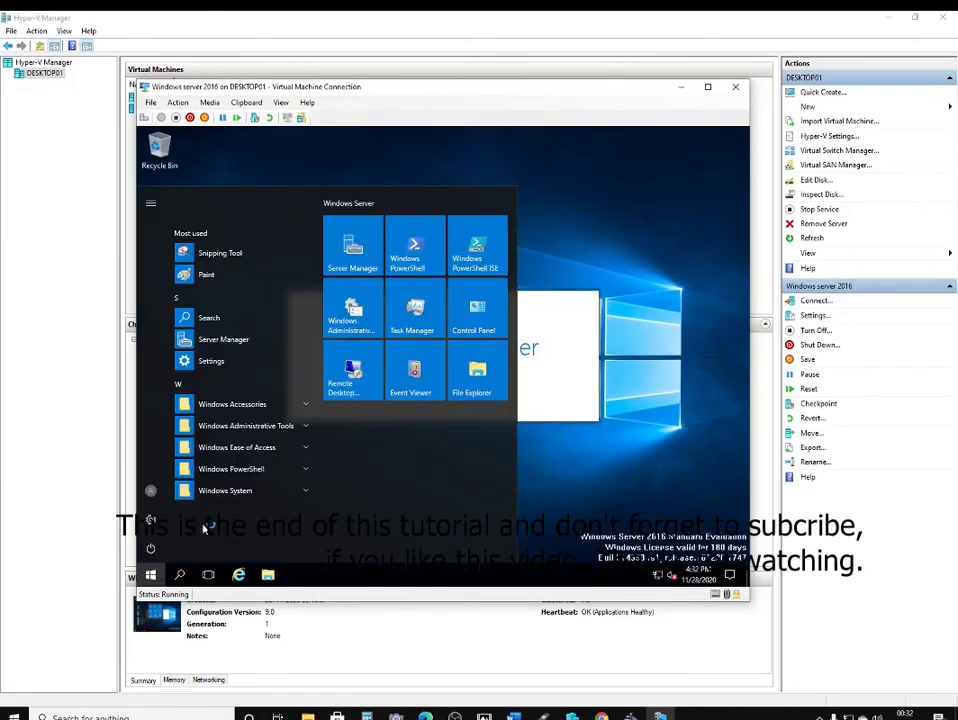